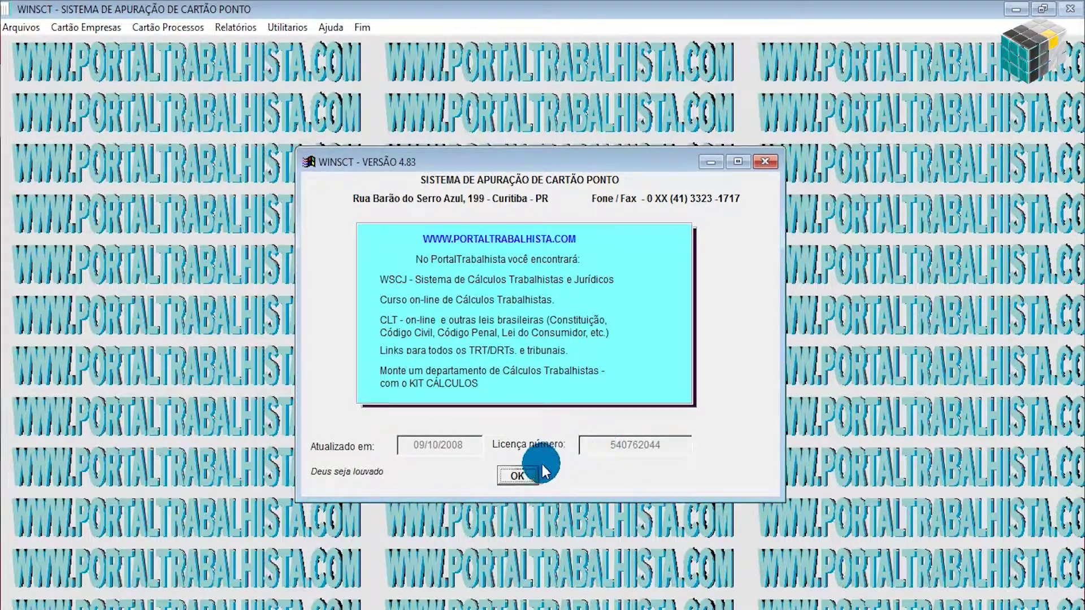
# Close the WINSCT - VERSÃO 4.83 information window to reveal the main window.
pyautogui.click(518, 476)
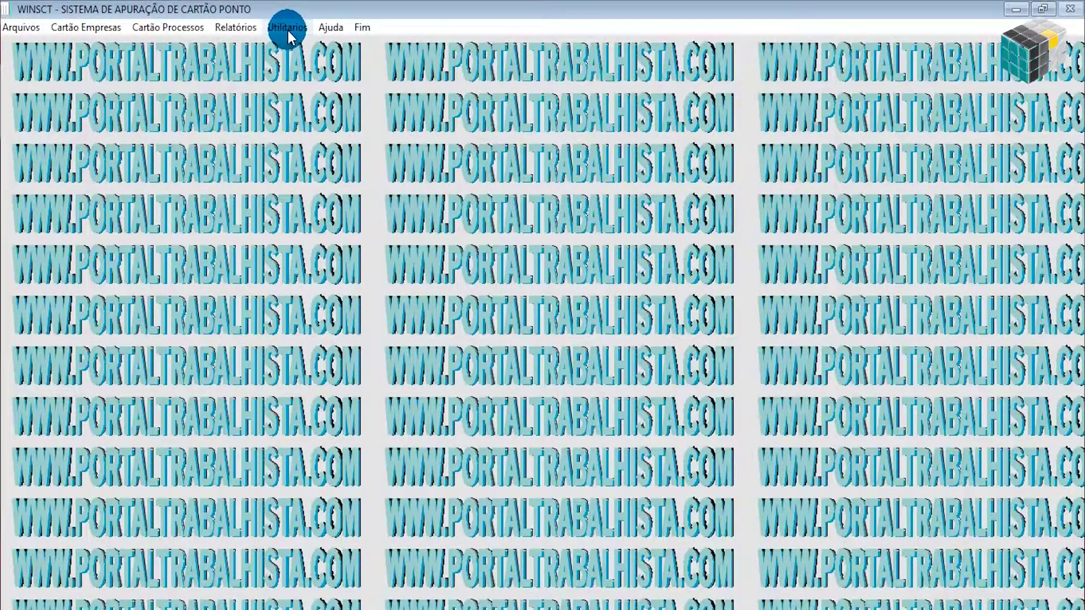
# Show the Utilitários menu with its import, printer and license functions.
pyautogui.click(287, 31)
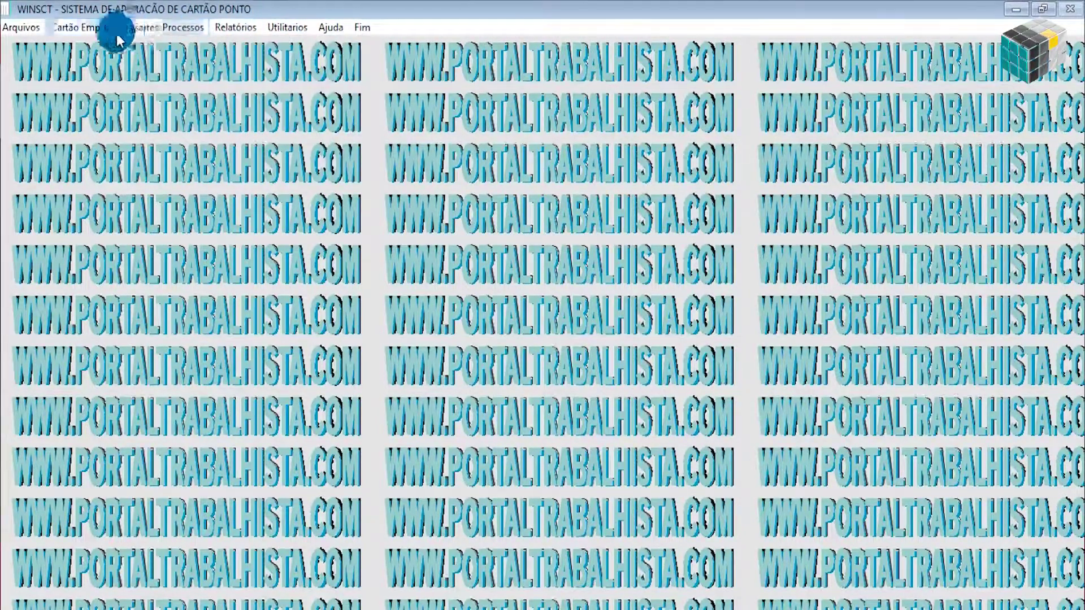
pyautogui.moveTo(134, 27)
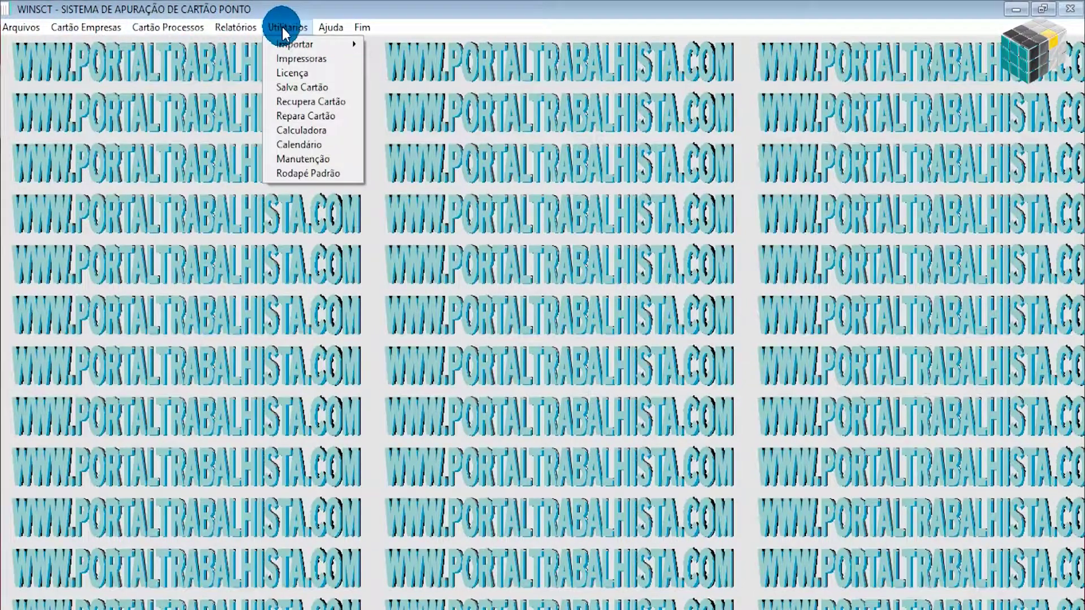
pyautogui.moveTo(19, 29)
pyautogui.moveTo(295, 29)
pyautogui.click(294, 73)
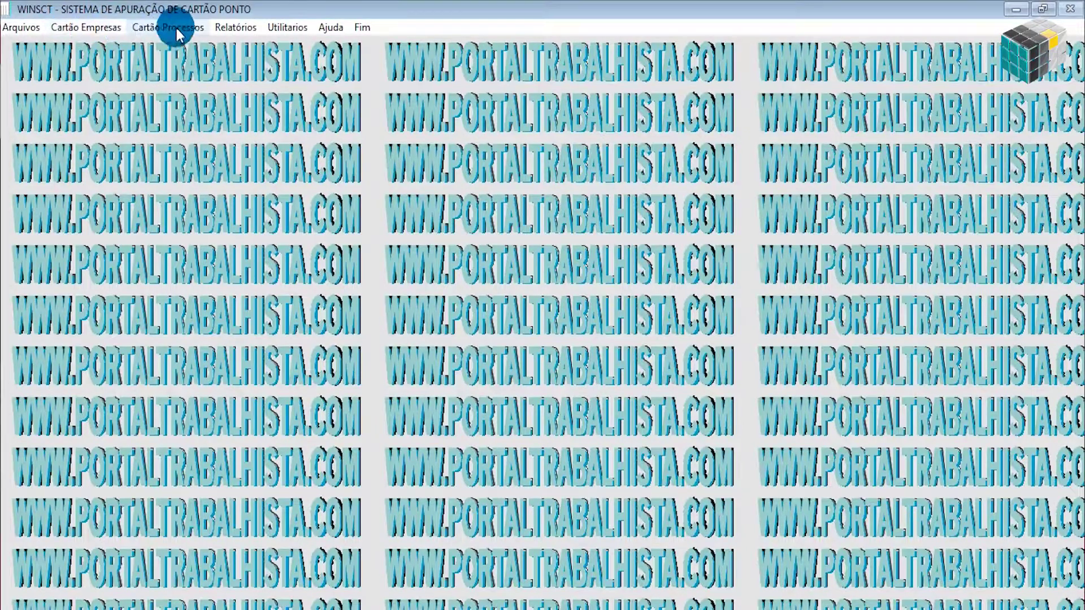
# View the LICENÇA DE USO DO WSCT window with empty Licença and Controle fields, then close it.
pyautogui.click(278, 25)
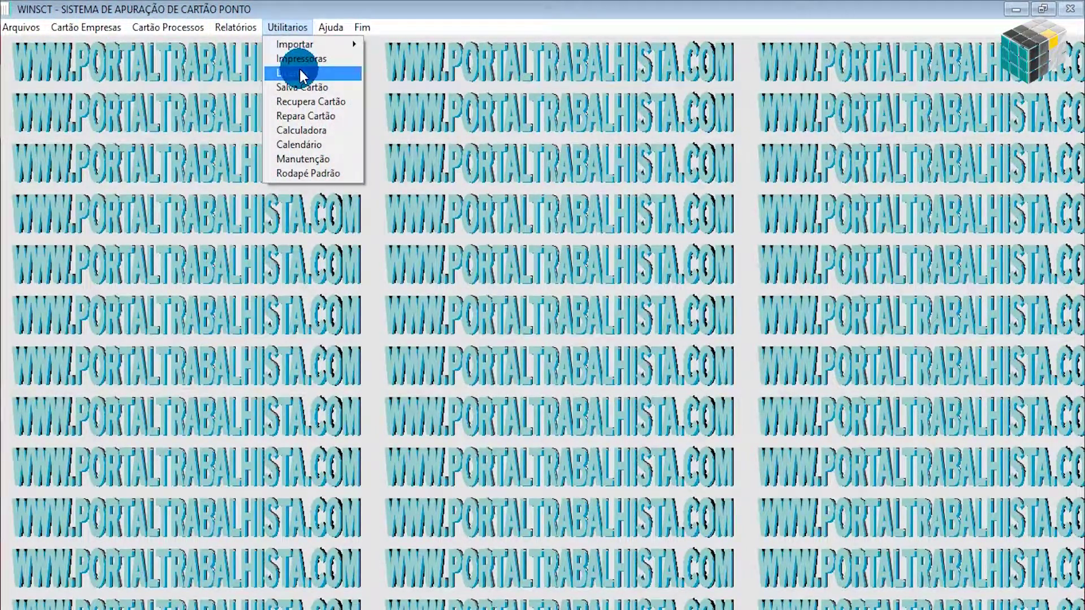
pyautogui.click(298, 71)
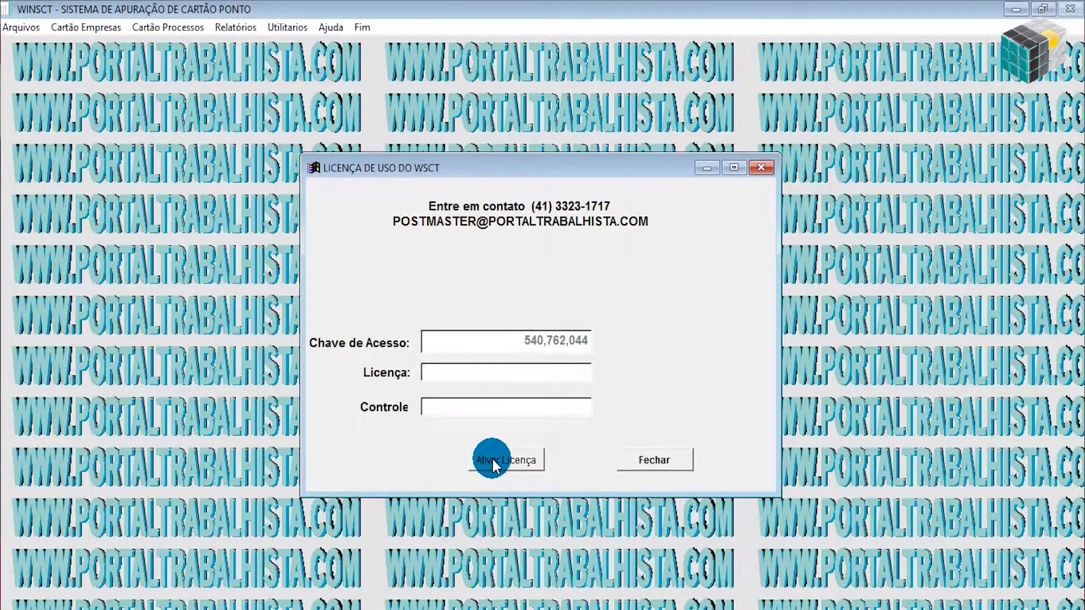
pyautogui.click(659, 459)
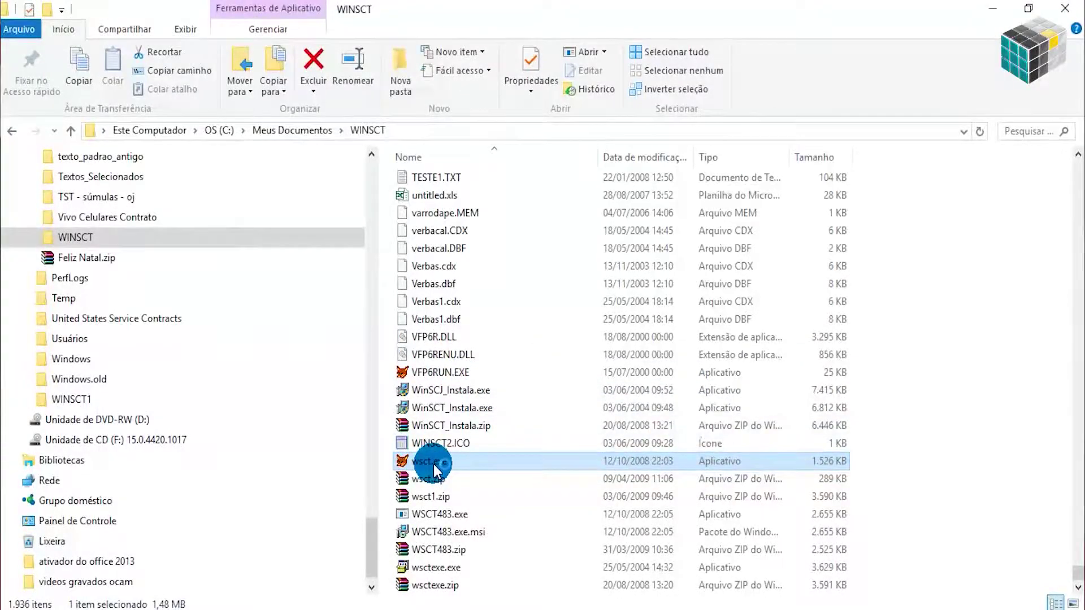
# Start wsct.exe, accept the demo license warning, ignore three program errors, and dismiss the 4.83 splash.
pyautogui.doubleClick(432, 463)
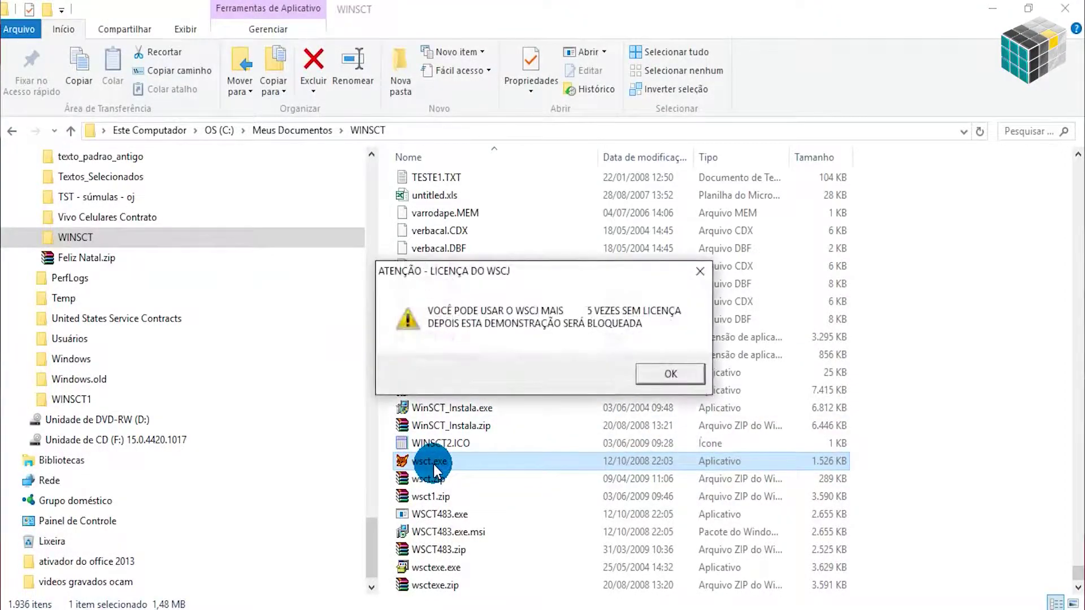
pyautogui.click(671, 373)
pyautogui.click(567, 364)
pyautogui.click(564, 367)
pyautogui.click(563, 373)
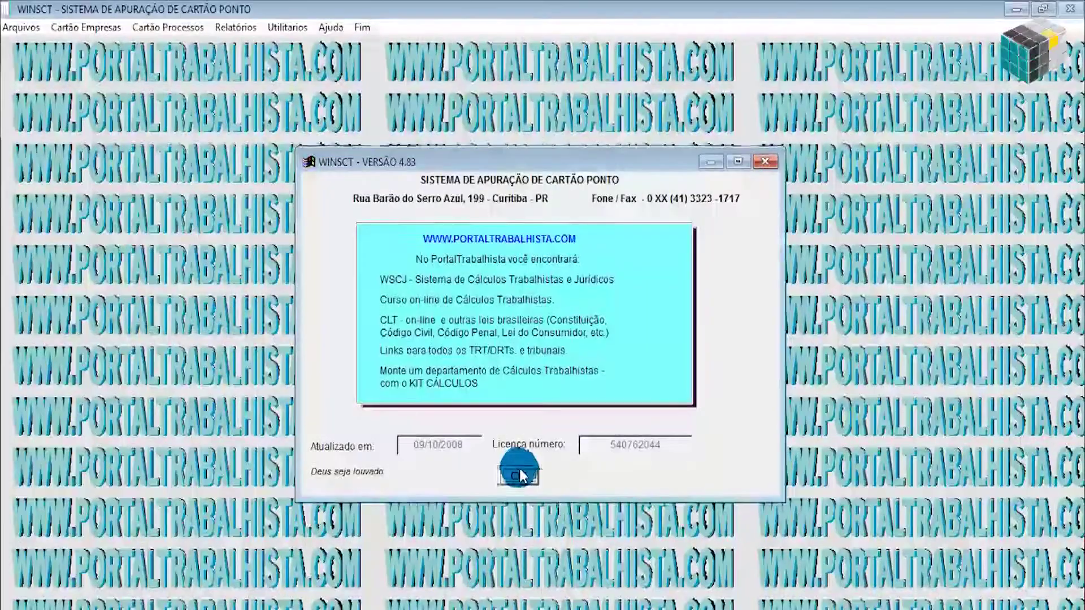
pyautogui.click(518, 476)
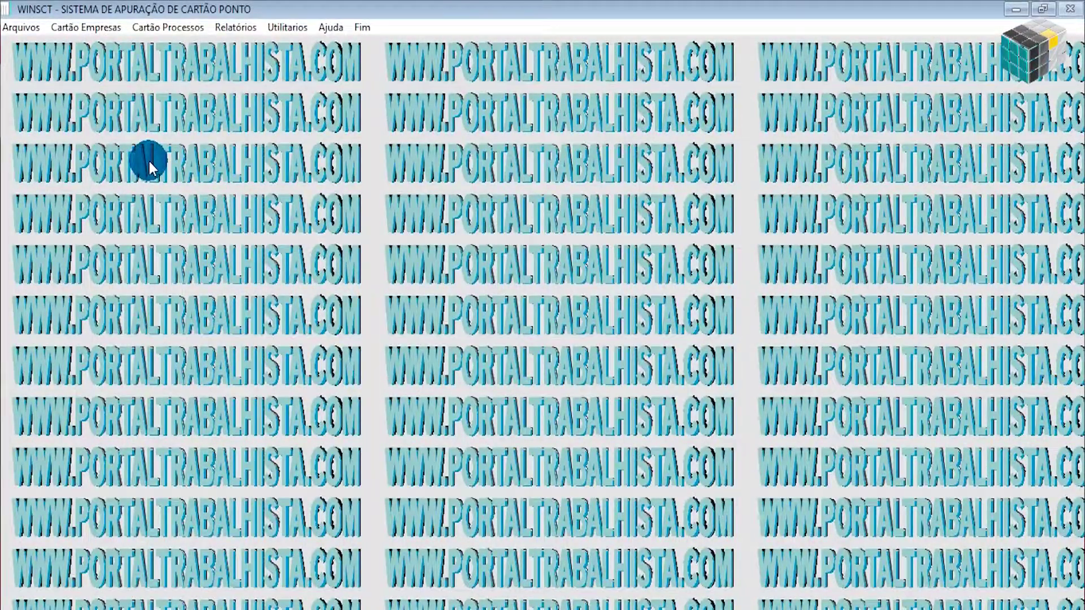
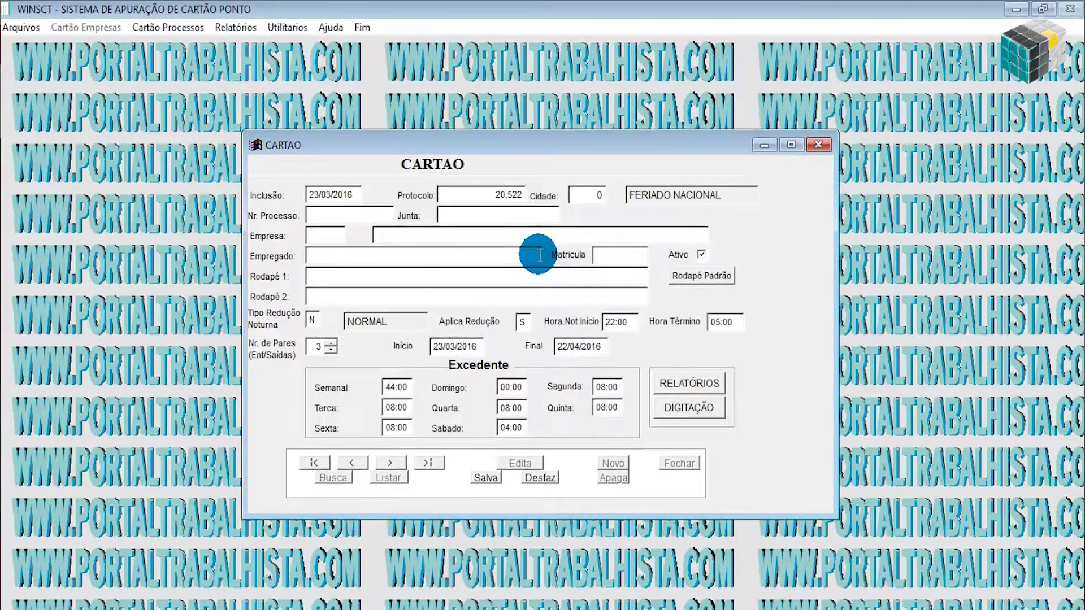
# Enter process number 1000/2016 and the court 1A. VT DE CURITIB, correcting typos.
pyautogui.write('1000/2016')
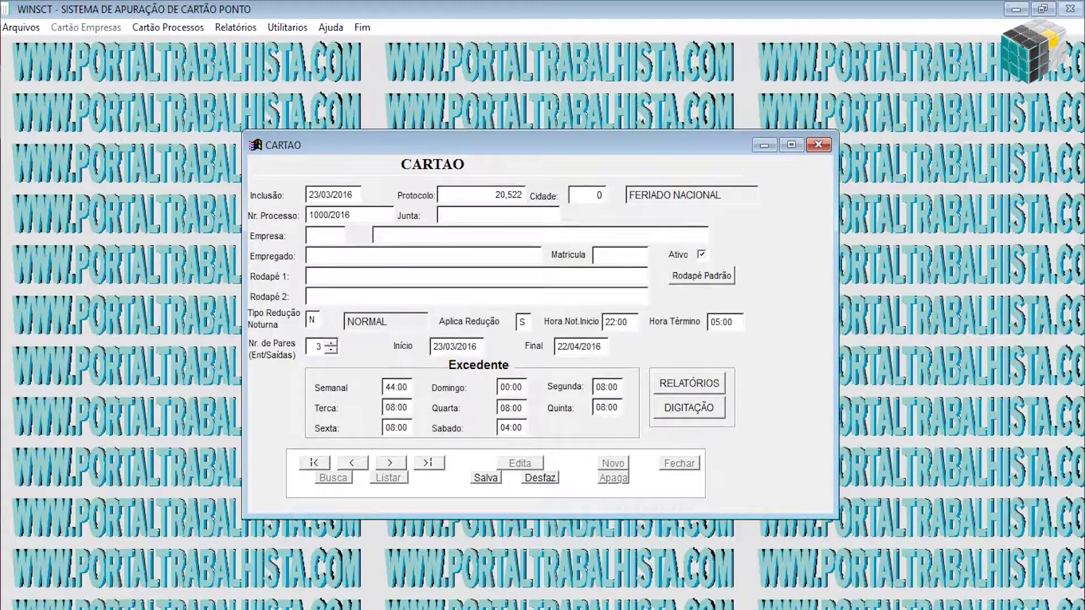
pyautogui.write('1A. VT FR')
pyautogui.press('BackSpace')
pyautogui.write('CURITIB')
pyautogui.press('BackSpace')
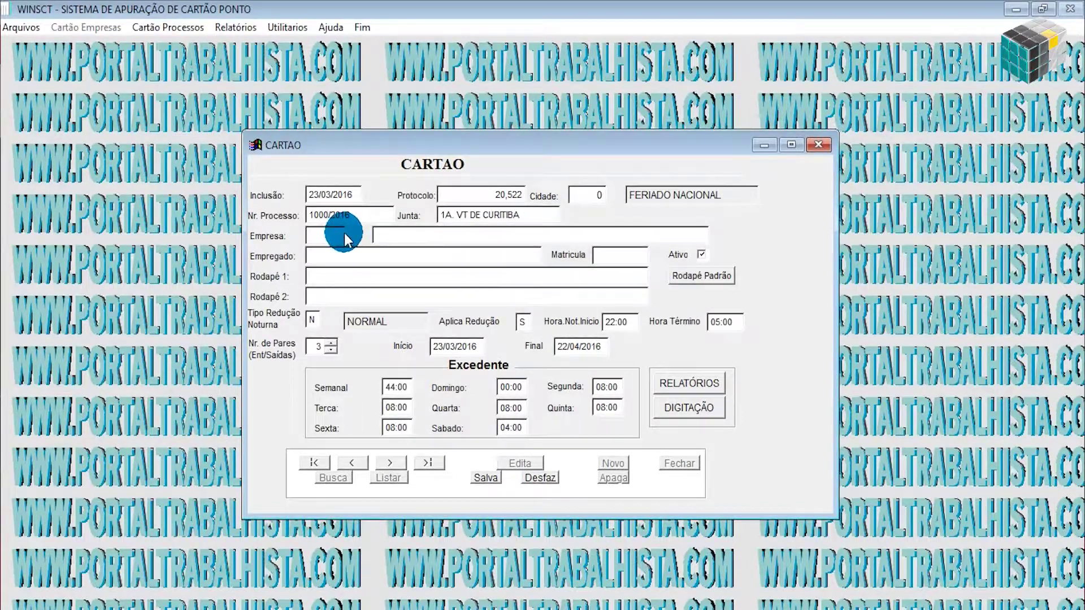
# Fill in company PORTAL CIVEL & TRABALHISTA and the employee's full name.
pyautogui.click(346, 237)
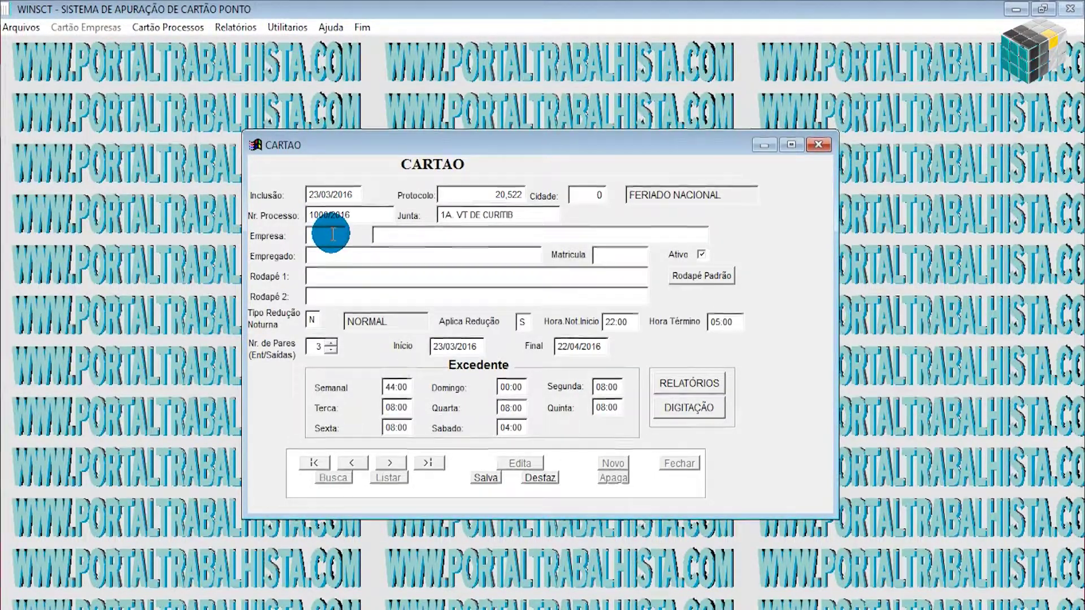
pyautogui.click(395, 236)
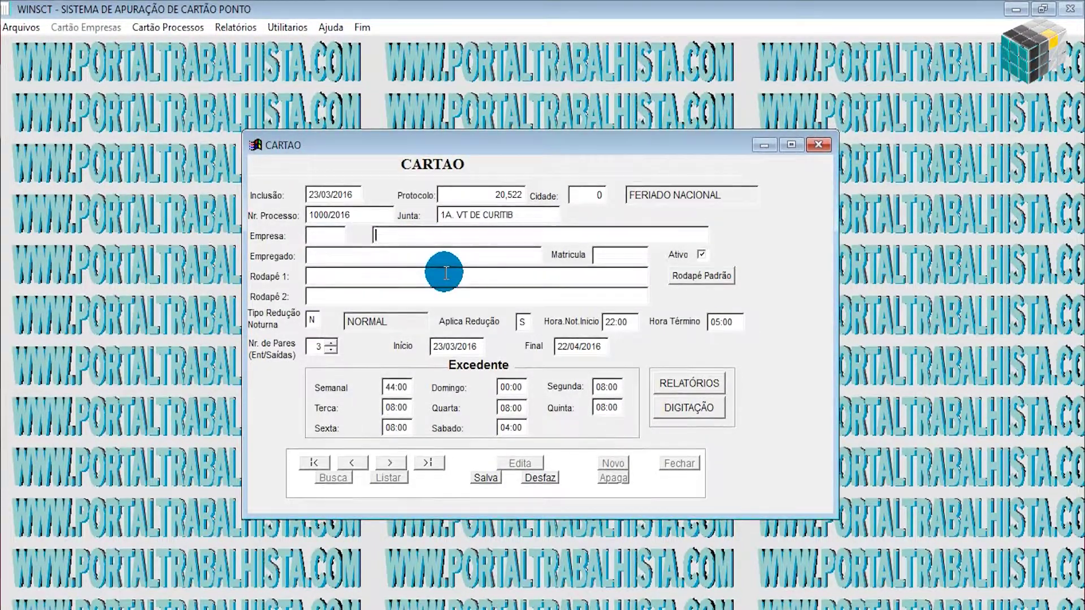
pyautogui.write('F')
pyautogui.write('ORTAL CIVEL ')
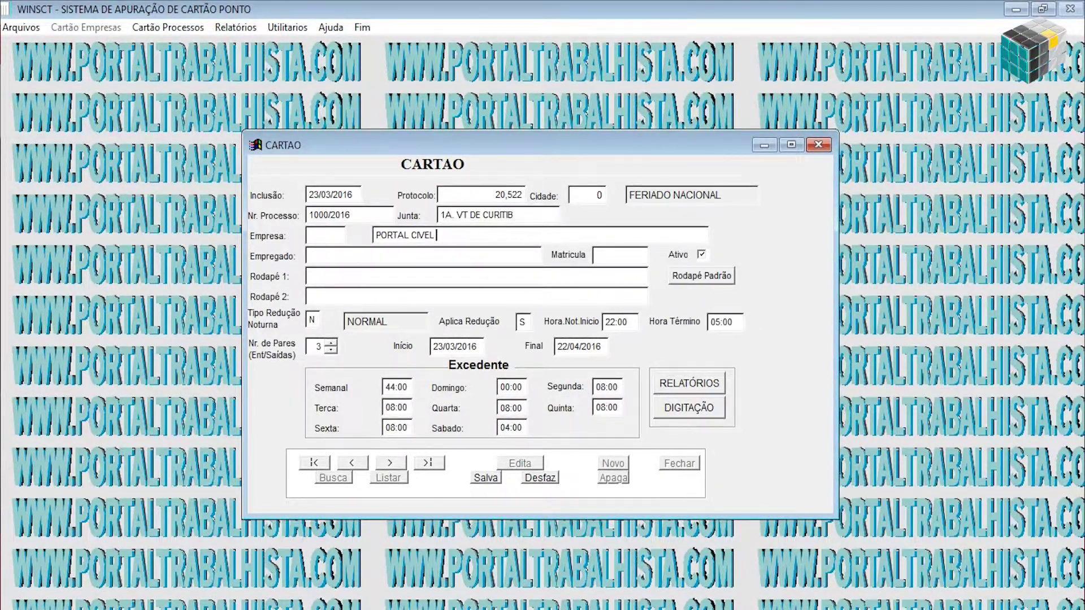
pyautogui.write('& TRABALHISTA')
pyautogui.click(359, 253)
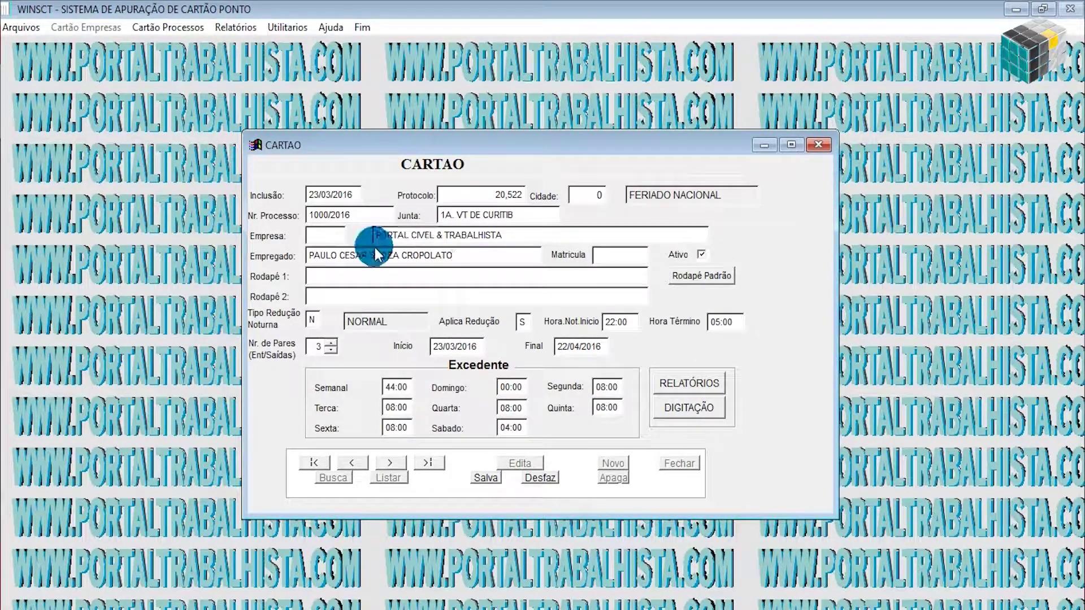
pyautogui.click(625, 255)
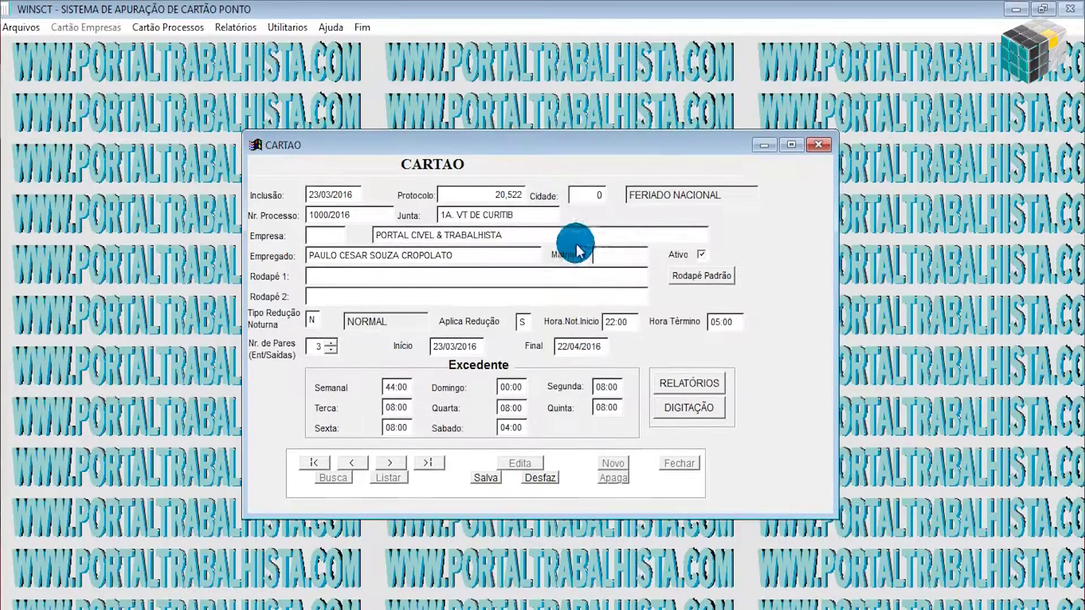
# Put the expert's title and name in footer line 1 and 'FONE.:' in footer line 2.
pyautogui.click(359, 276)
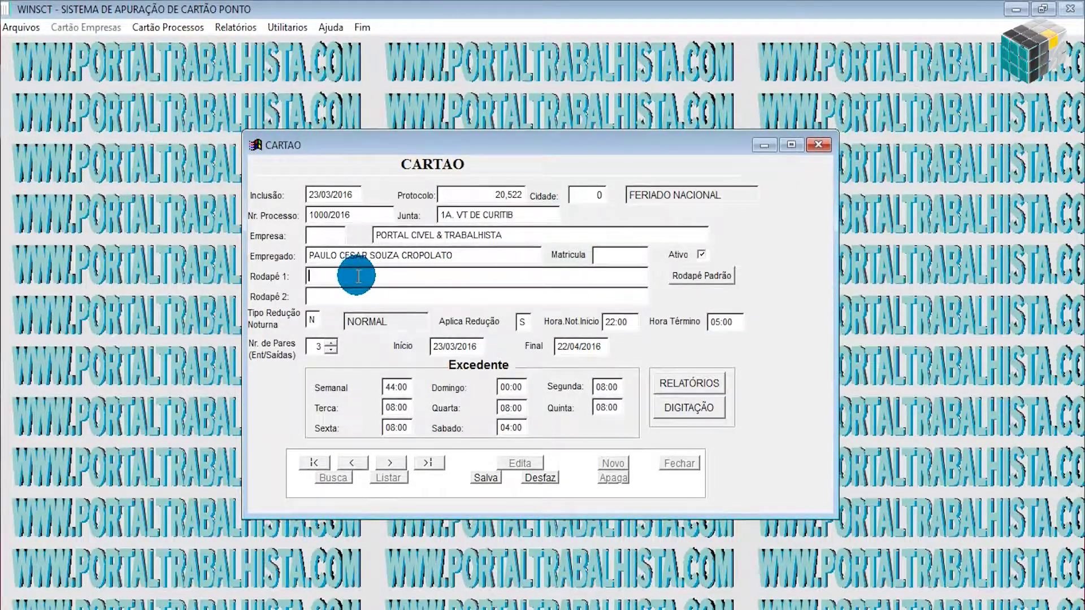
pyautogui.write('PERITO ')
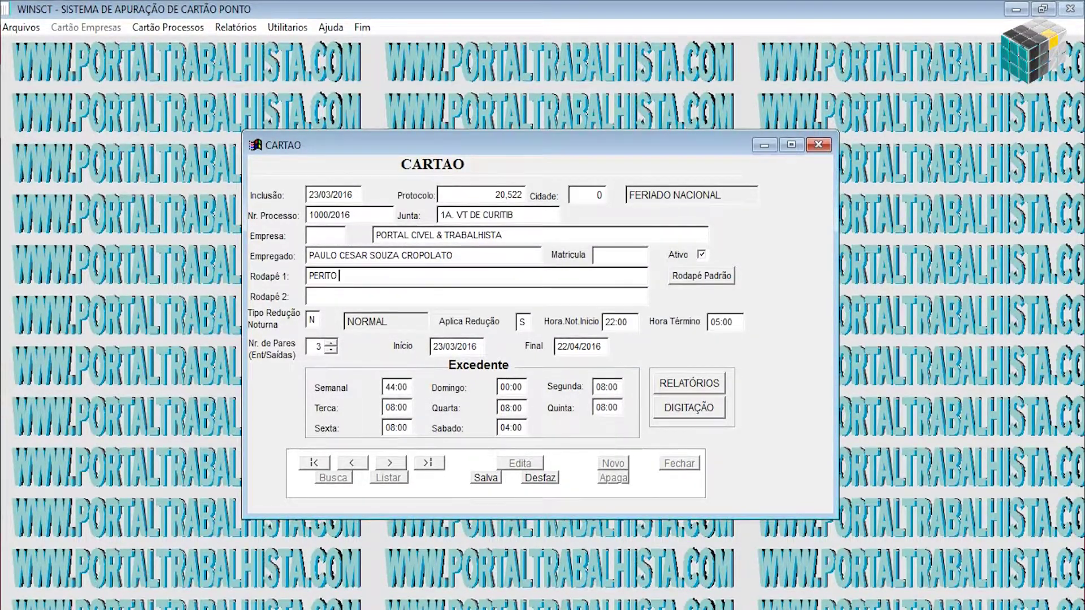
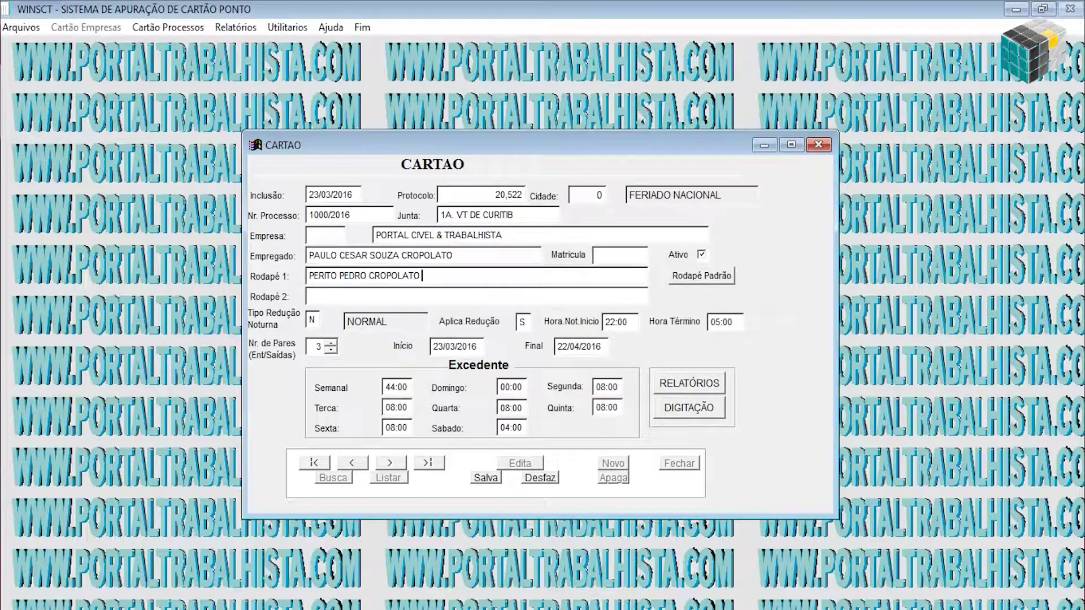
pyautogui.click(325, 294)
pyautogui.write('FO')
pyautogui.write('NE>')
pyautogui.press('BackSpace')
pyautogui.press('BackSpace')
pyautogui.write('.:')
# Load the standard PORTAL TRABALHISTA ASSESSORIA E CONSULTORIA LTDA footer, with phone and website, into both lines.
pyautogui.click(696, 280)
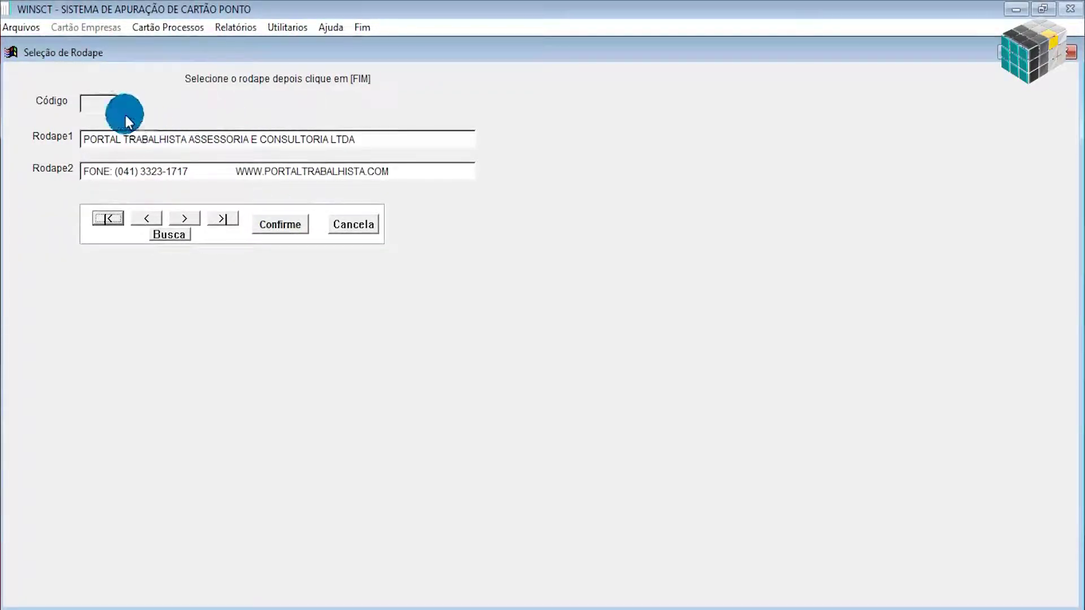
pyautogui.click(340, 225)
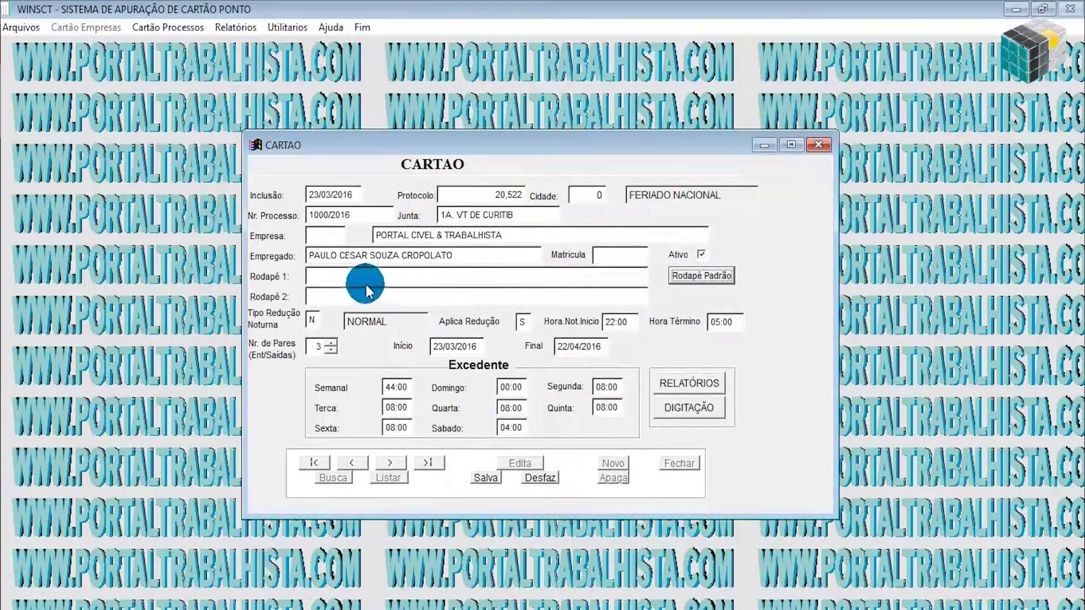
pyautogui.click(714, 276)
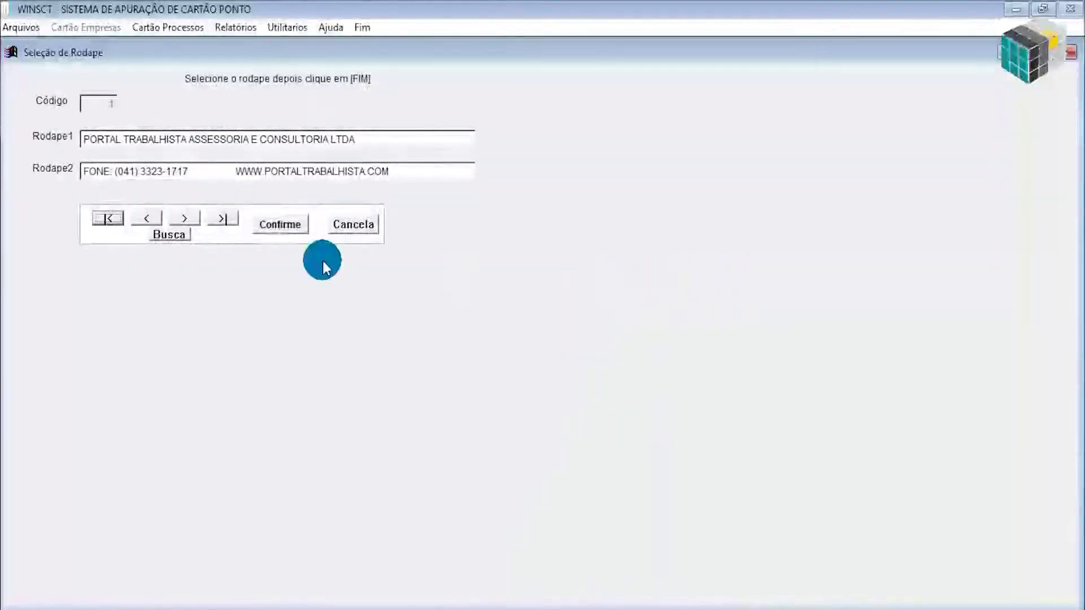
pyautogui.click(273, 222)
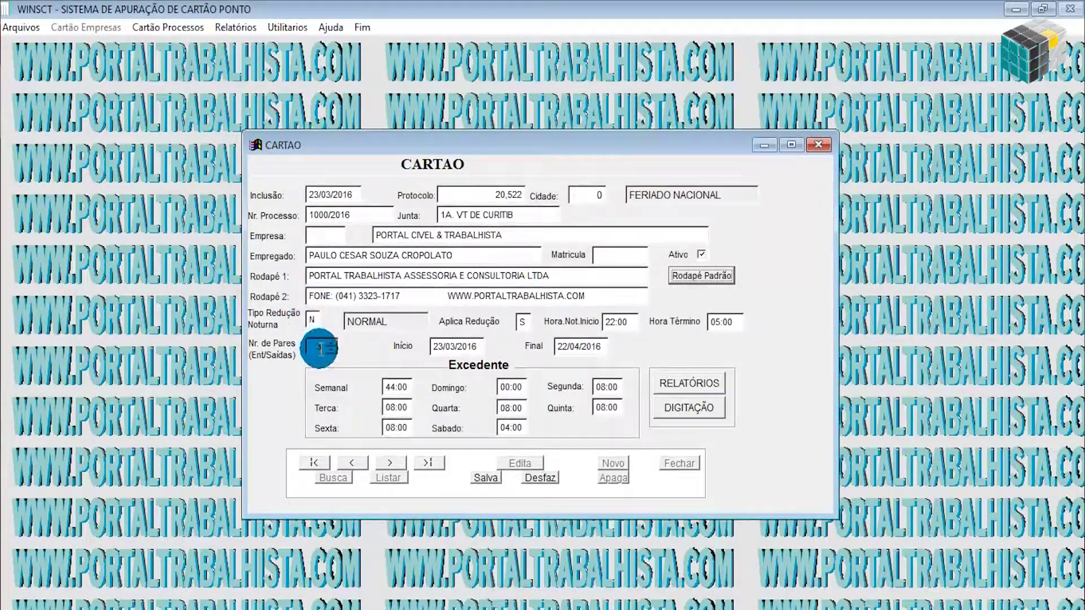
# Lower the Nr. de Pares pair count from 3 to 1.
pyautogui.click(333, 351)
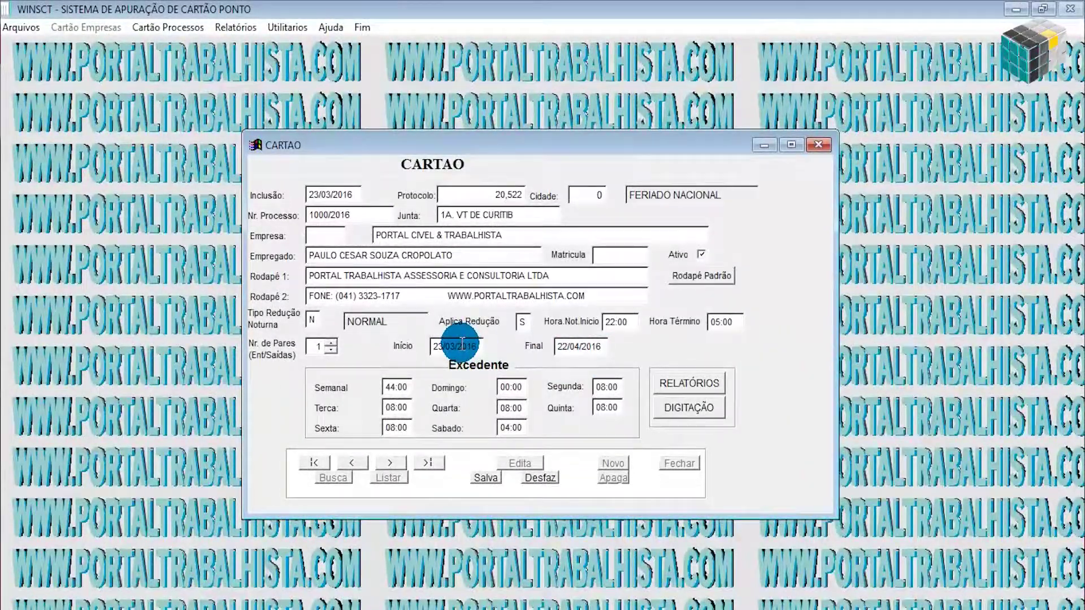
# Erase the day digits of the Início start date, leaving /03/2016 for re-entry.
pyautogui.click(577, 347)
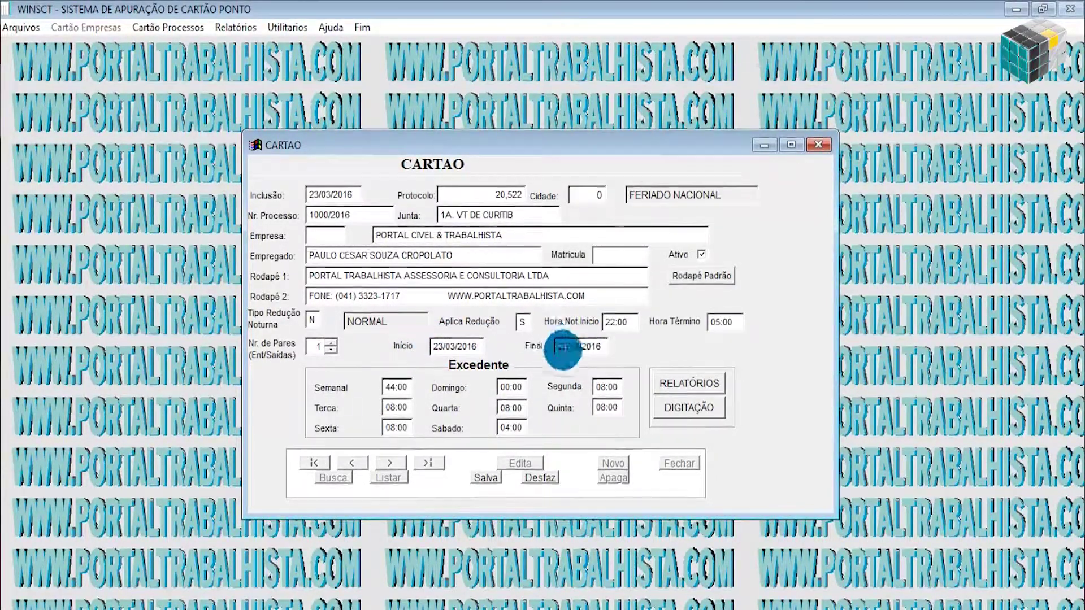
pyautogui.click(484, 349)
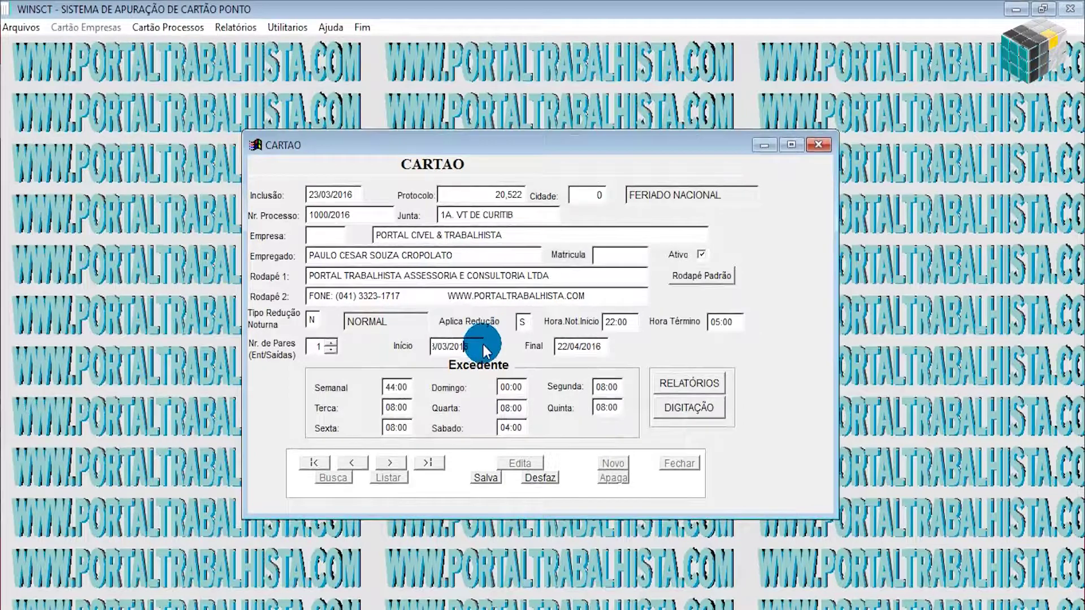
pyautogui.press('BackSpace')
pyautogui.press('BackSpace')
pyautogui.press('BackSpace')
pyautogui.press('BackSpace')
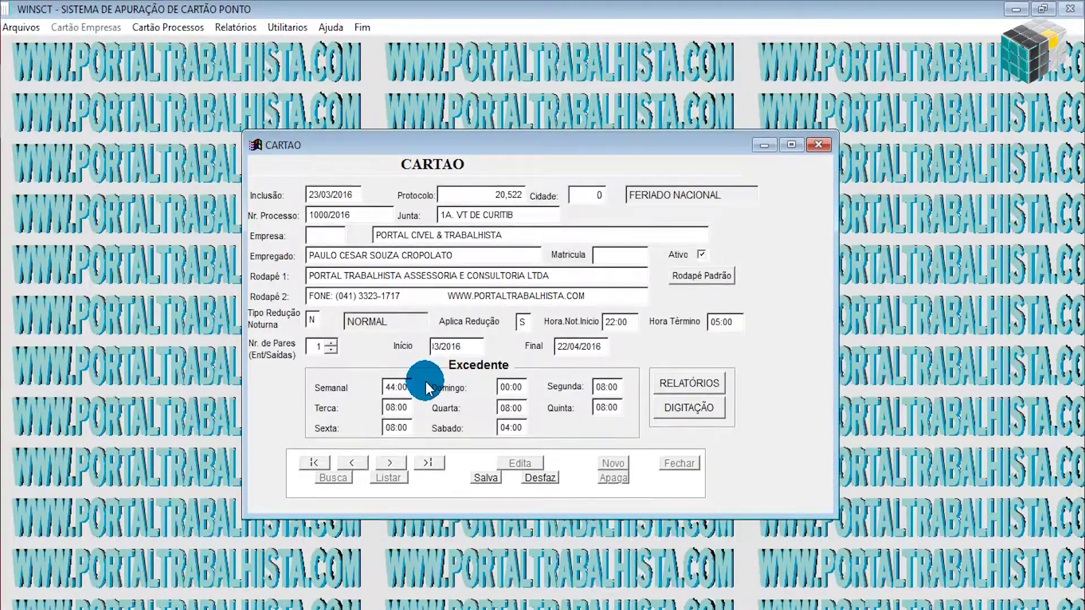
pyautogui.click(563, 347)
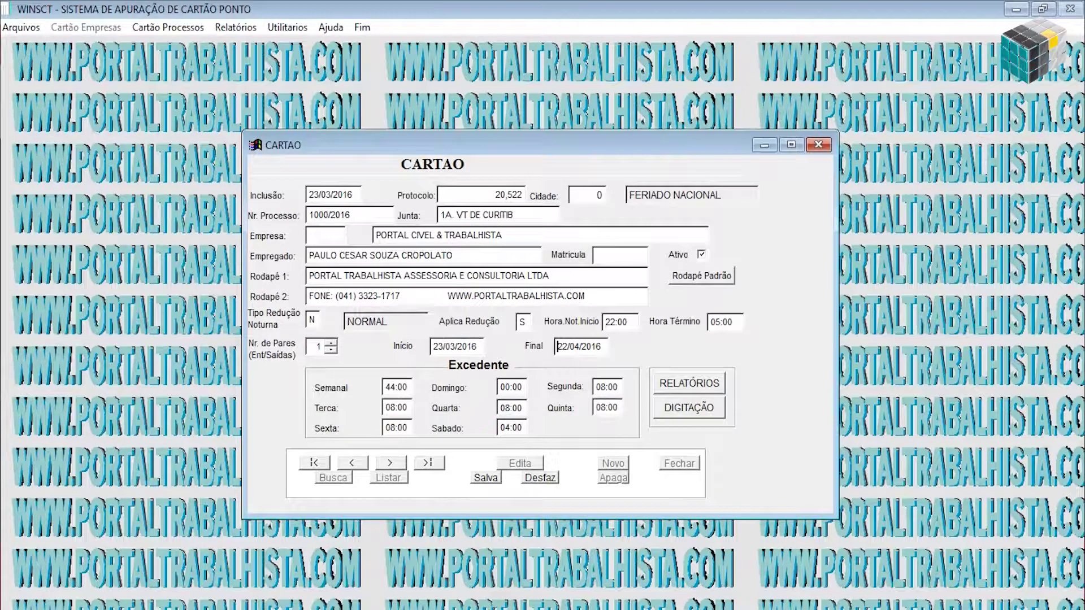
pyautogui.click(429, 348)
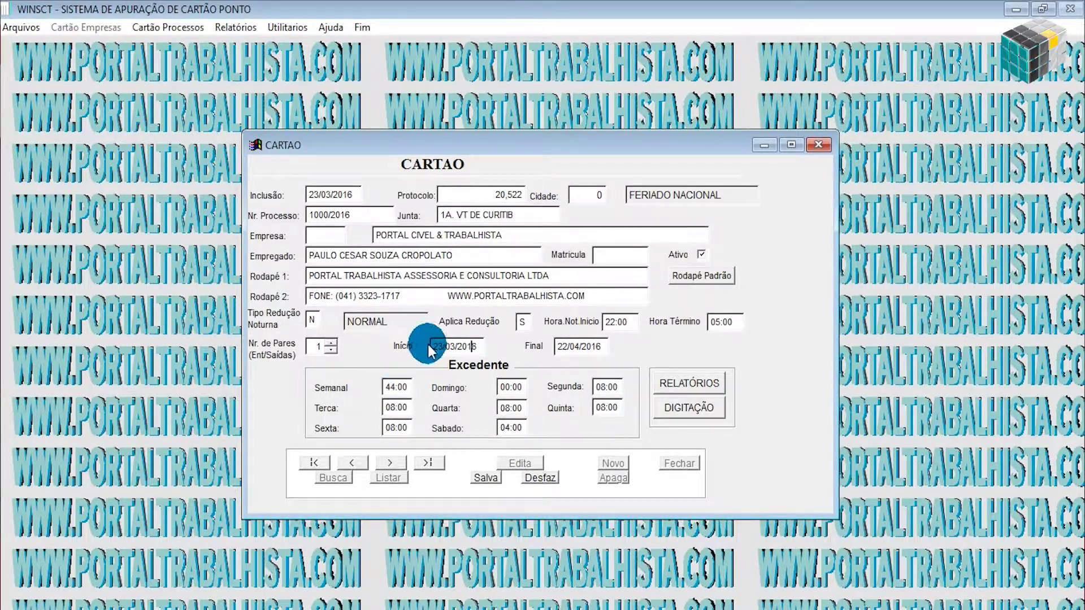
pyautogui.press('Home')
pyautogui.press('Delete')
pyautogui.press('Delete')
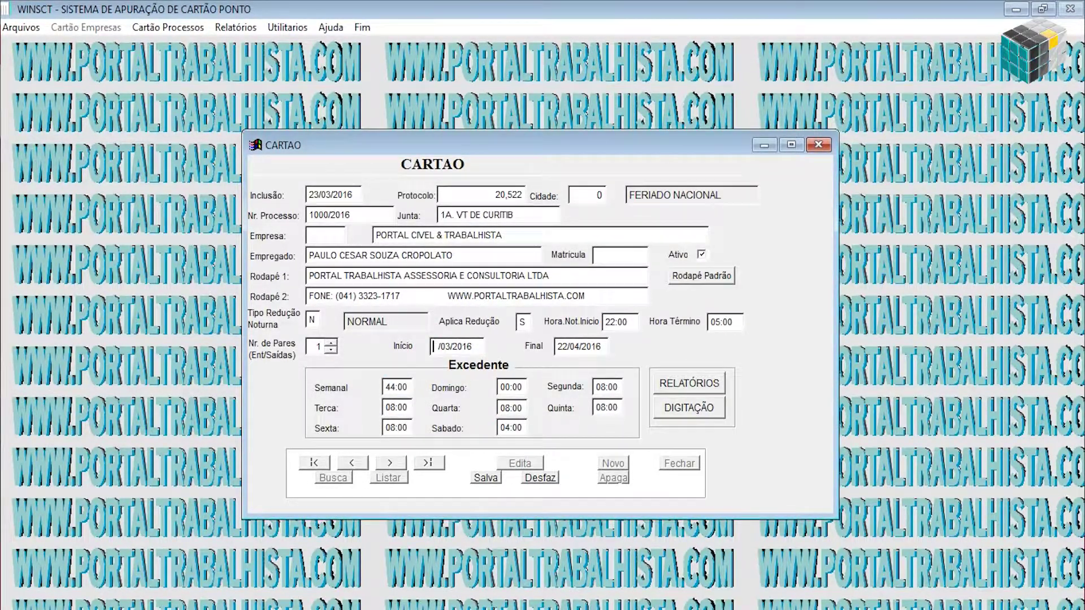
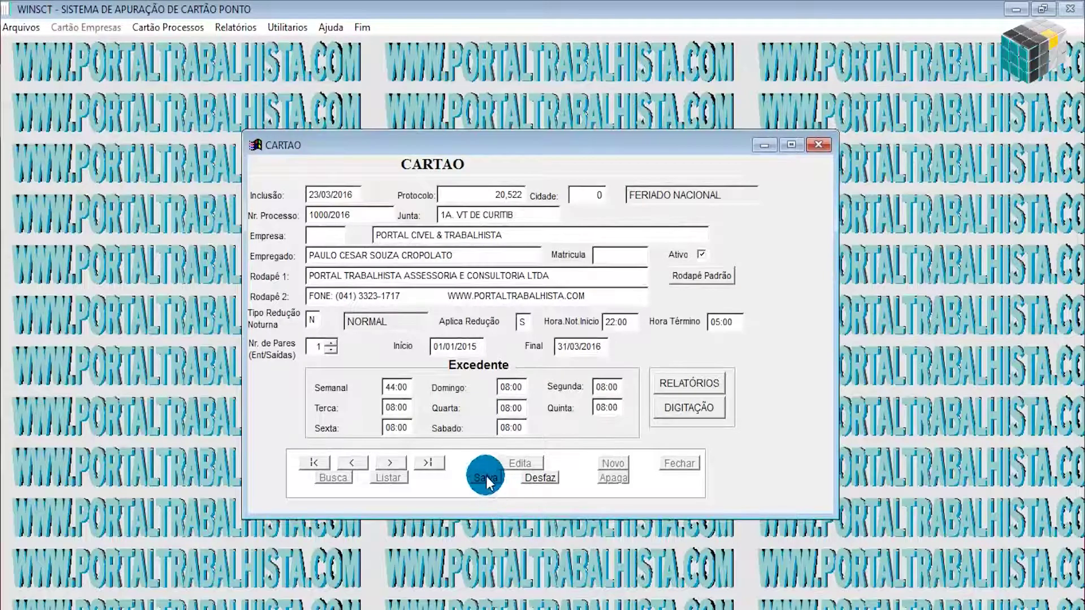
# Save the completed CARTAO time card record for process 1000/2016.
pyautogui.click(487, 479)
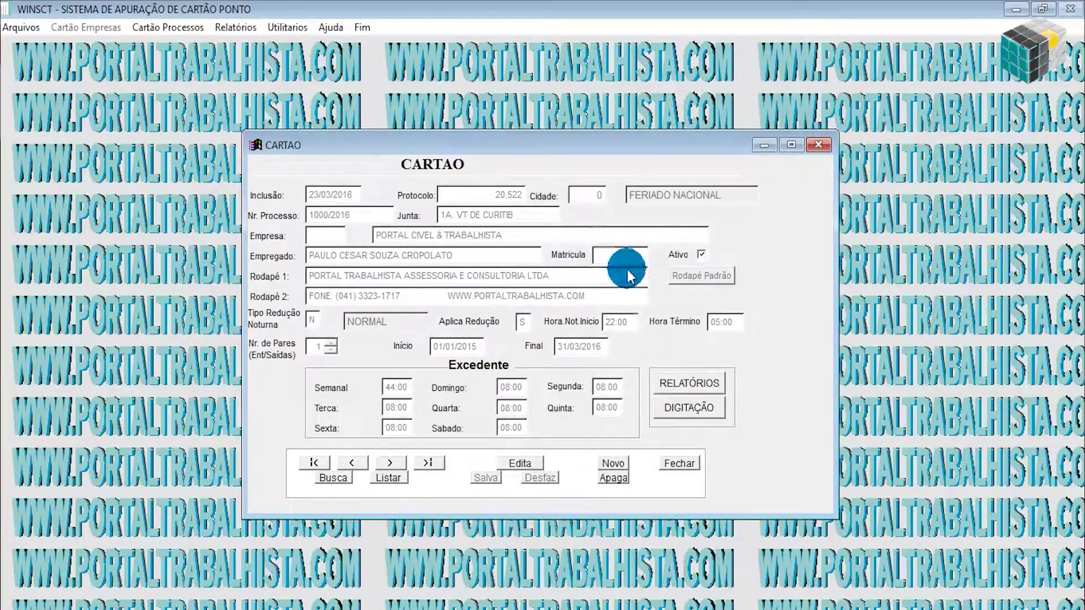
# Open the DIGITAÇÃO punch grid and browse the days from 01/01/2015 toward 31/03/2016, then return to the top.
pyautogui.click(696, 409)
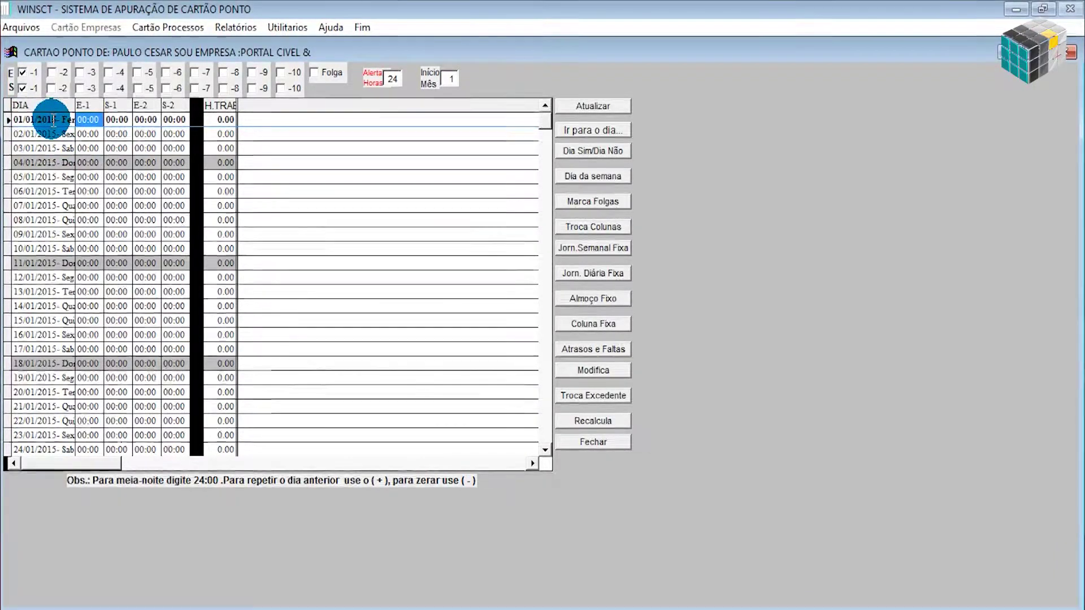
pyautogui.scroll(-20, 176, 339)
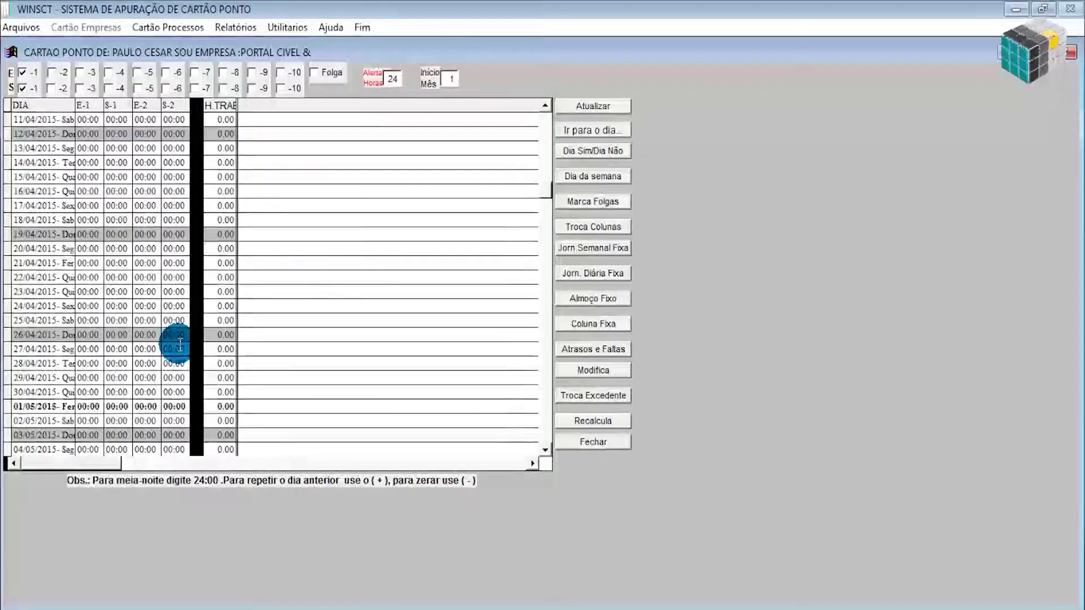
pyautogui.moveTo(544, 294); pyautogui.dragTo(546, 433)
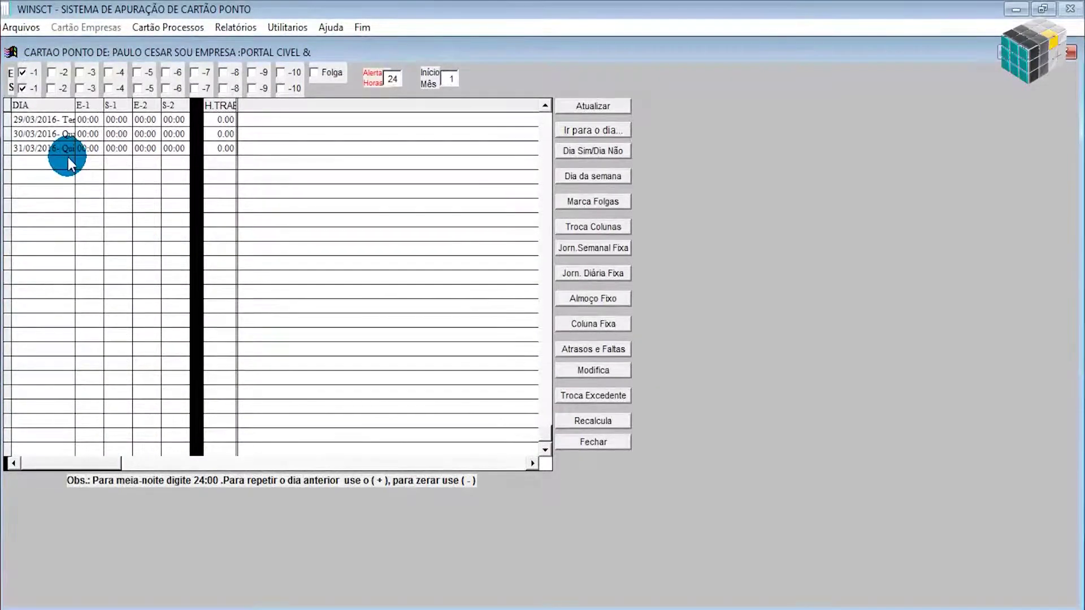
pyautogui.scroll(20, 67, 157)
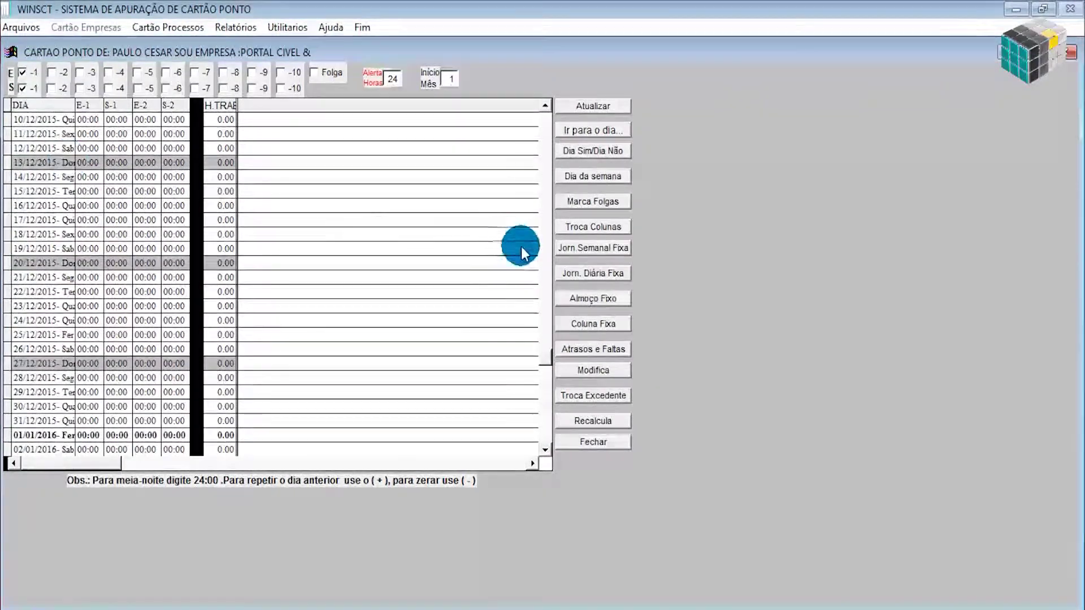
pyautogui.moveTo(554, 352); pyautogui.dragTo(544, 107)
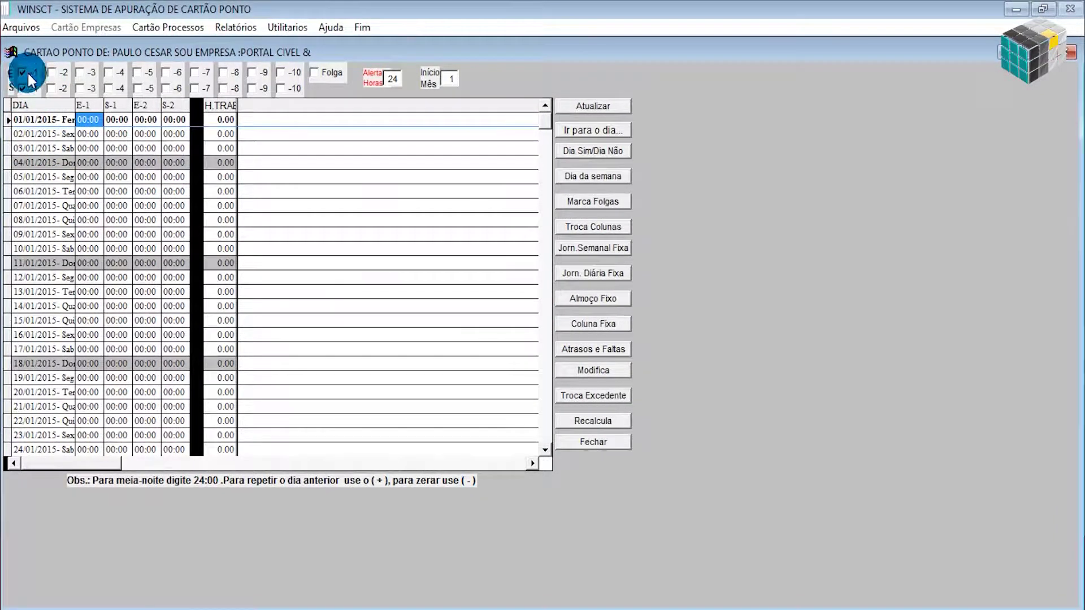
pyautogui.click(52, 73)
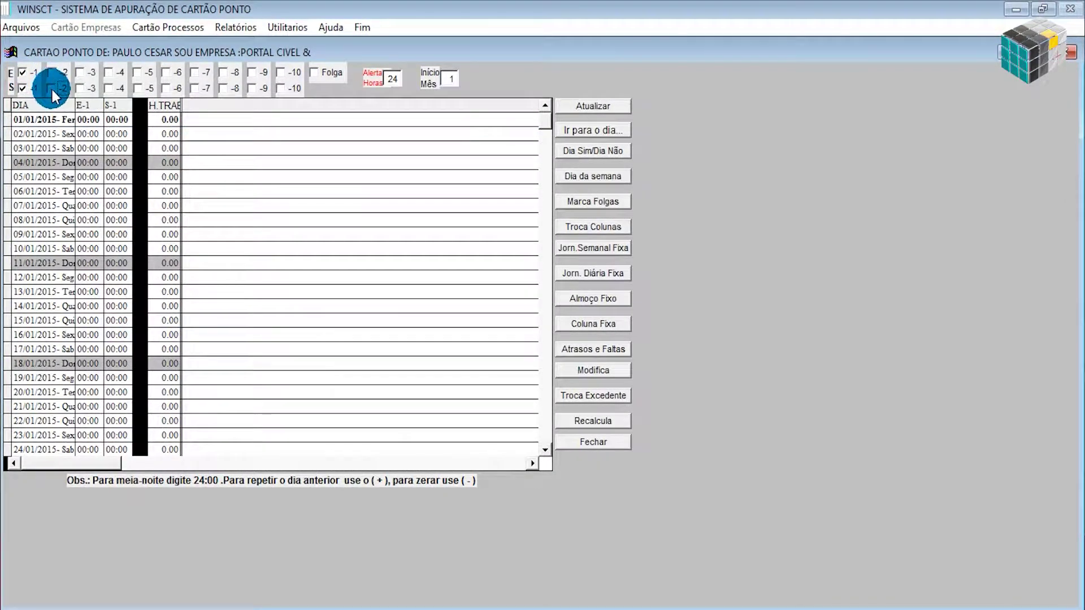
pyautogui.click(52, 73)
pyautogui.click(52, 89)
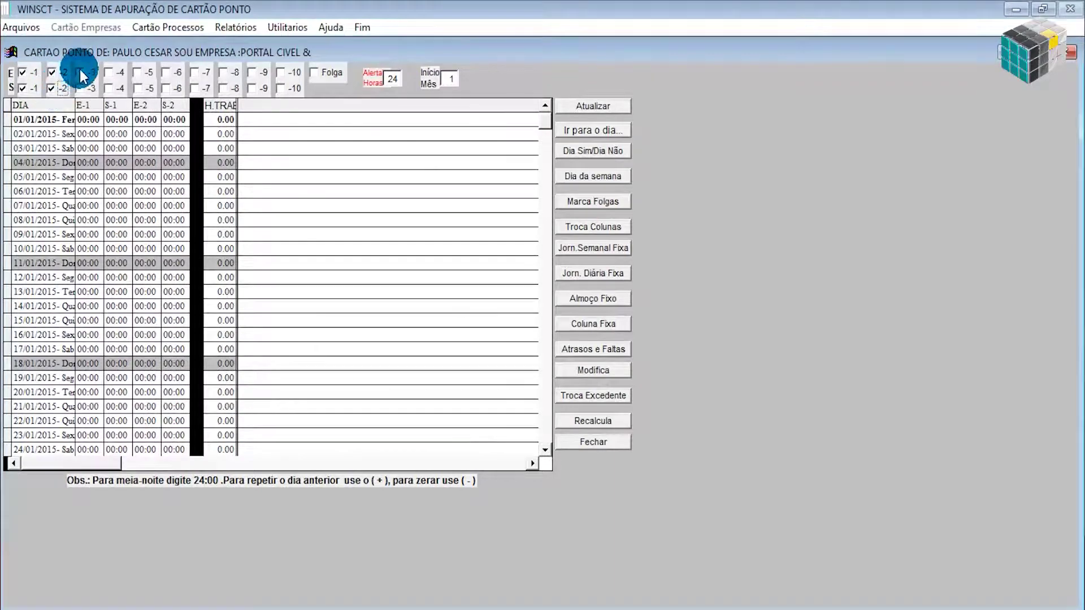
pyautogui.click(80, 72)
pyautogui.click(80, 89)
pyautogui.click(109, 72)
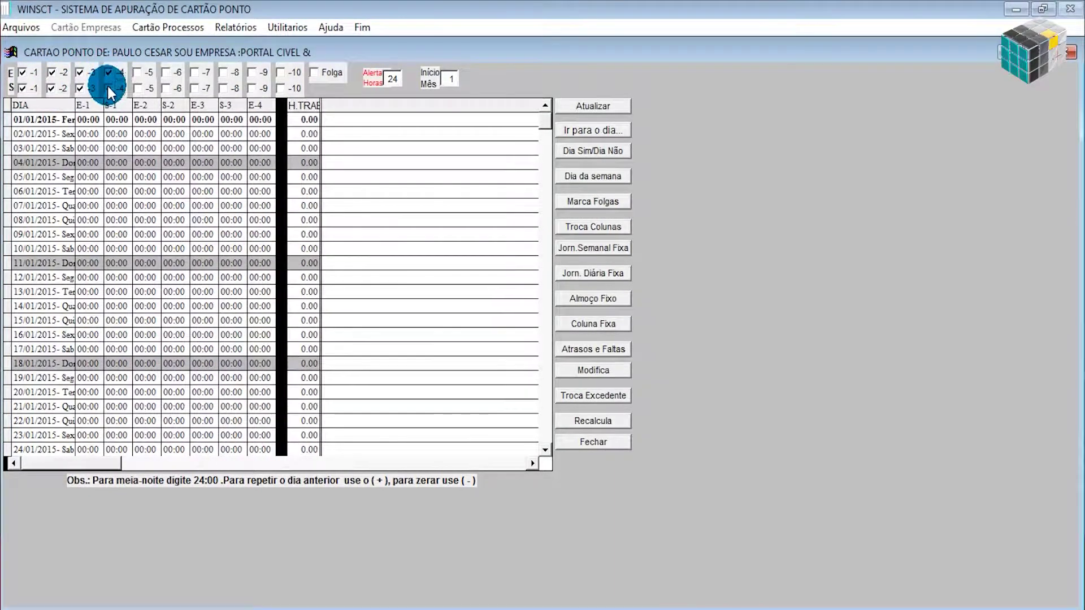
pyautogui.click(109, 88)
pyautogui.click(137, 72)
pyautogui.click(138, 89)
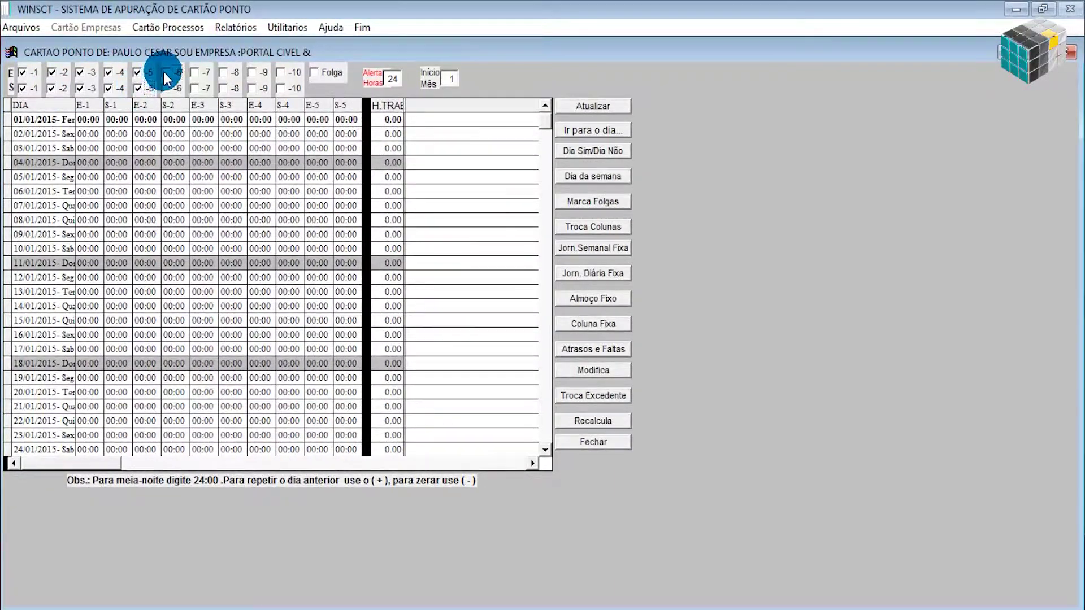
pyautogui.click(165, 73)
pyautogui.click(165, 89)
pyautogui.click(193, 73)
pyautogui.click(194, 88)
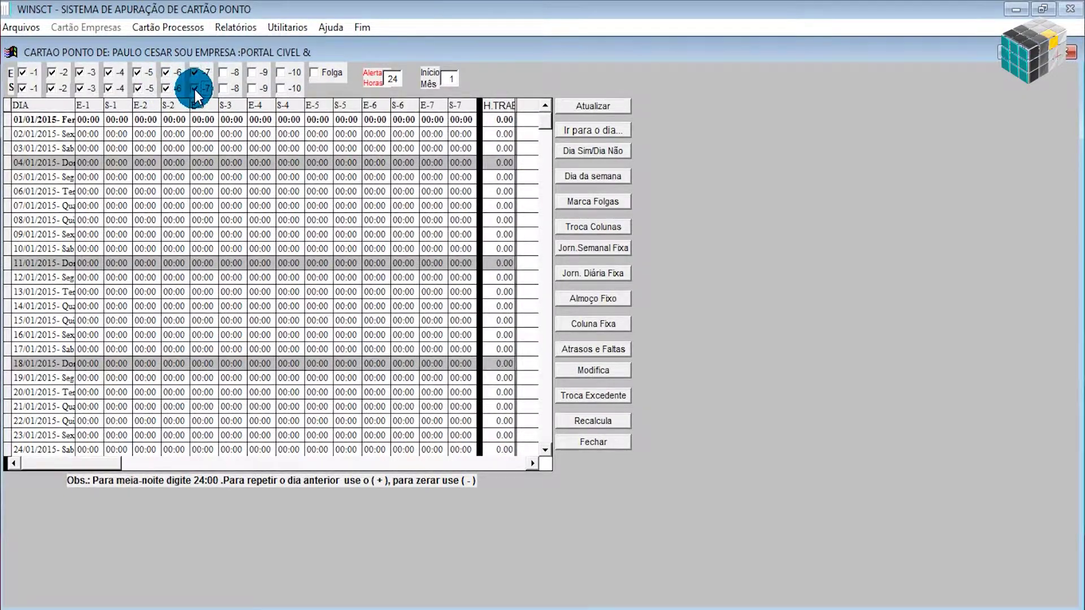
pyautogui.click(223, 72)
pyautogui.click(222, 89)
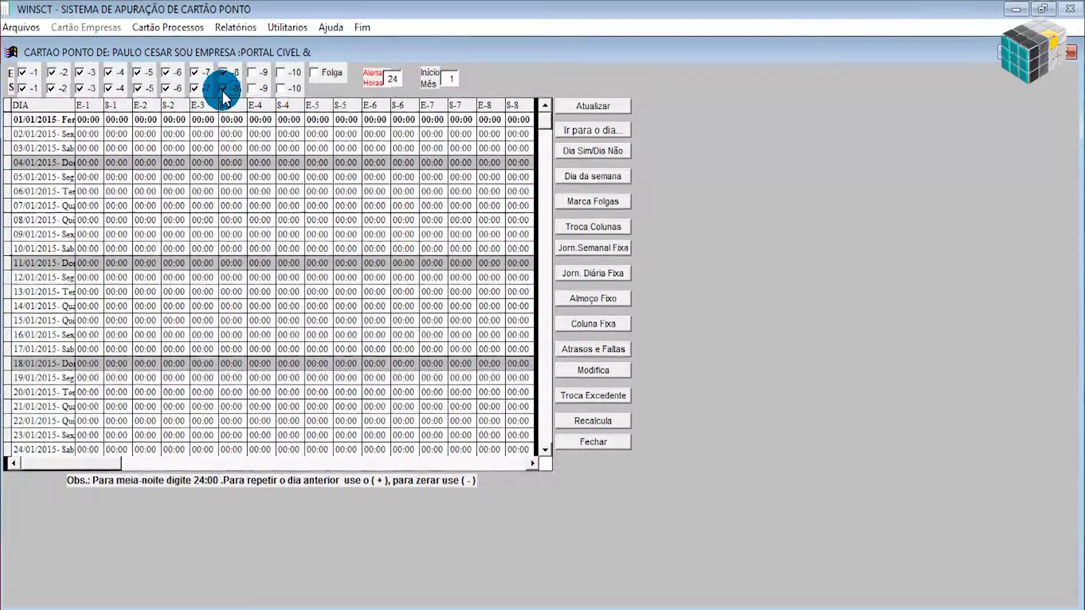
pyautogui.click(222, 72)
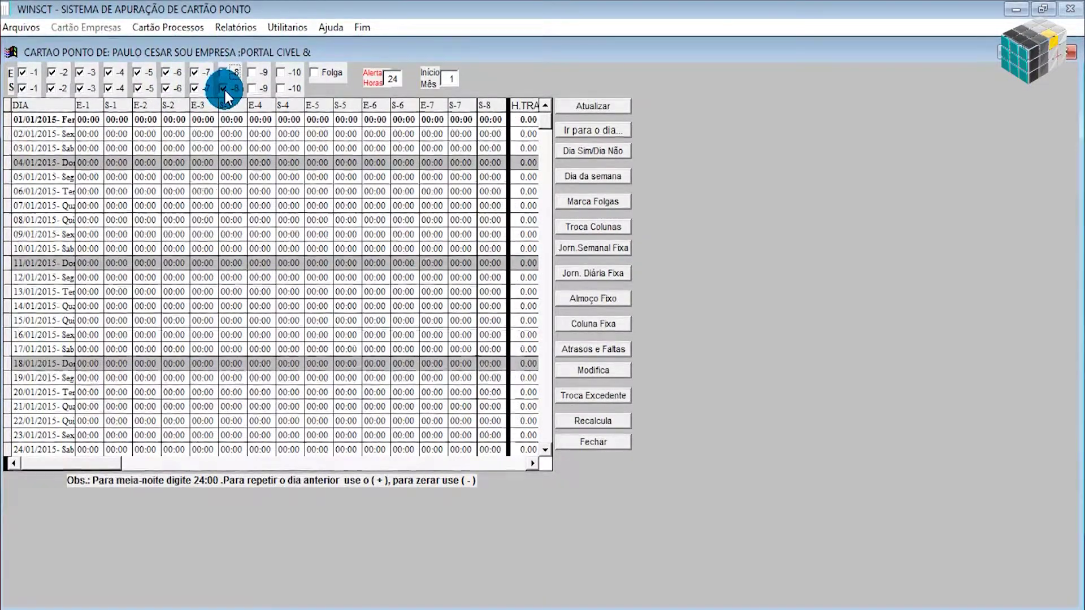
pyautogui.click(222, 89)
pyautogui.click(194, 72)
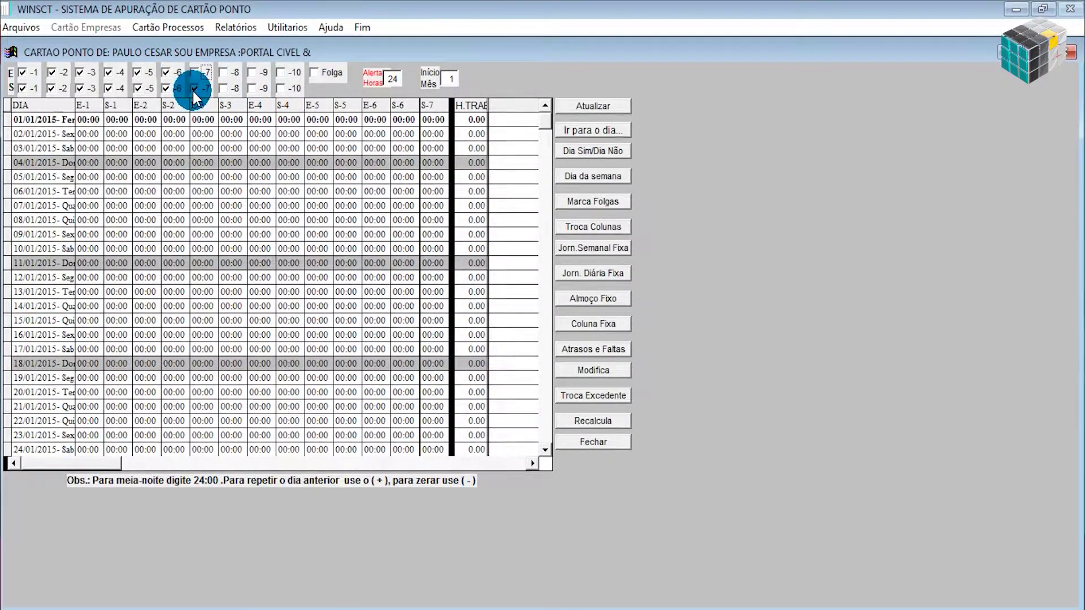
pyautogui.click(194, 88)
pyautogui.click(167, 73)
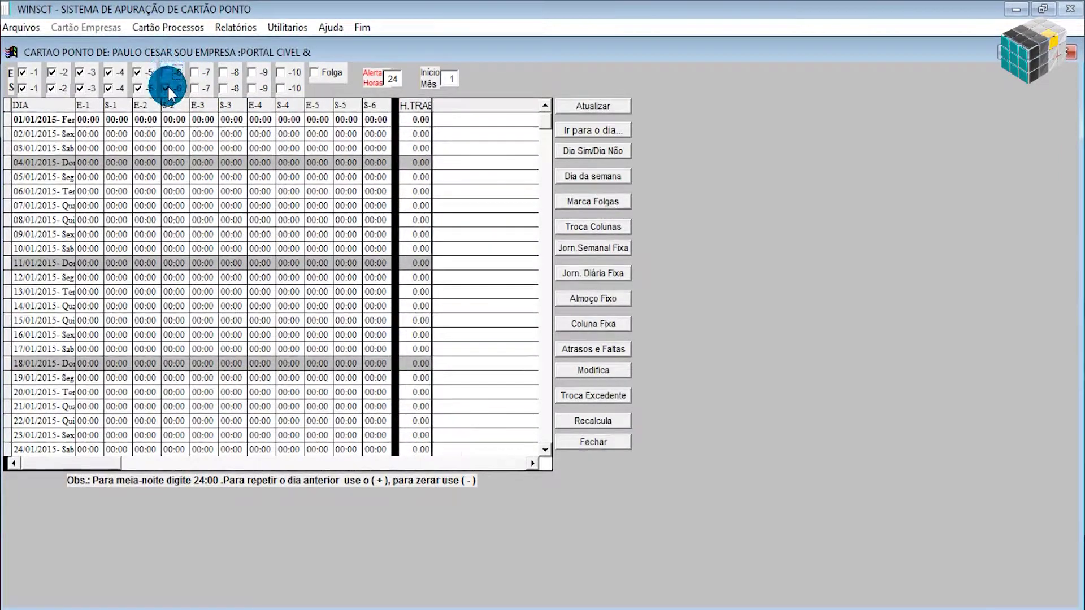
pyautogui.click(169, 89)
pyautogui.click(138, 72)
pyautogui.click(138, 89)
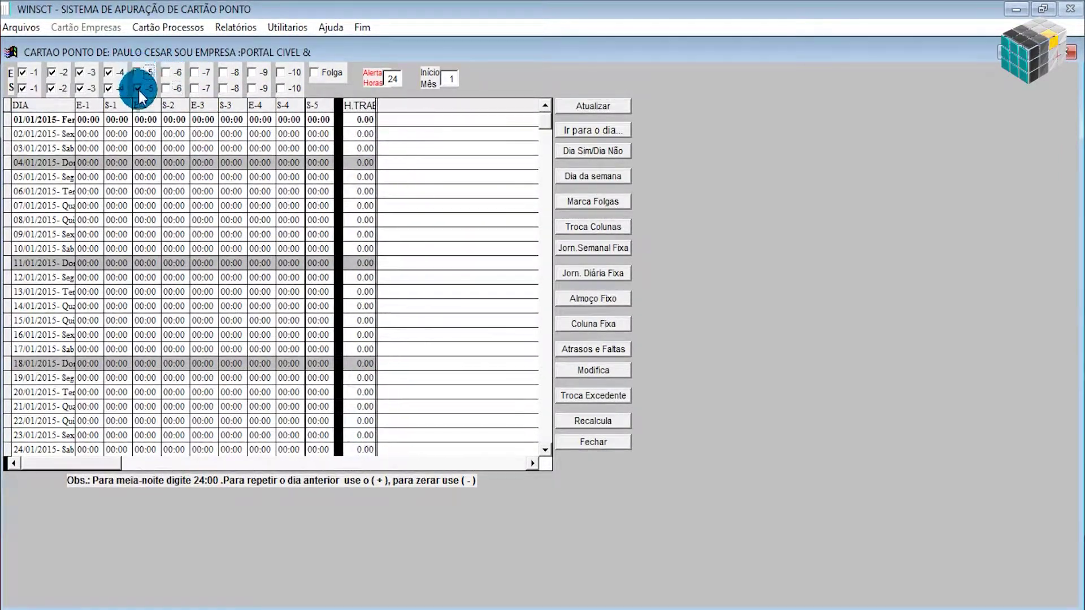
pyautogui.click(108, 72)
pyautogui.click(107, 89)
pyautogui.click(80, 72)
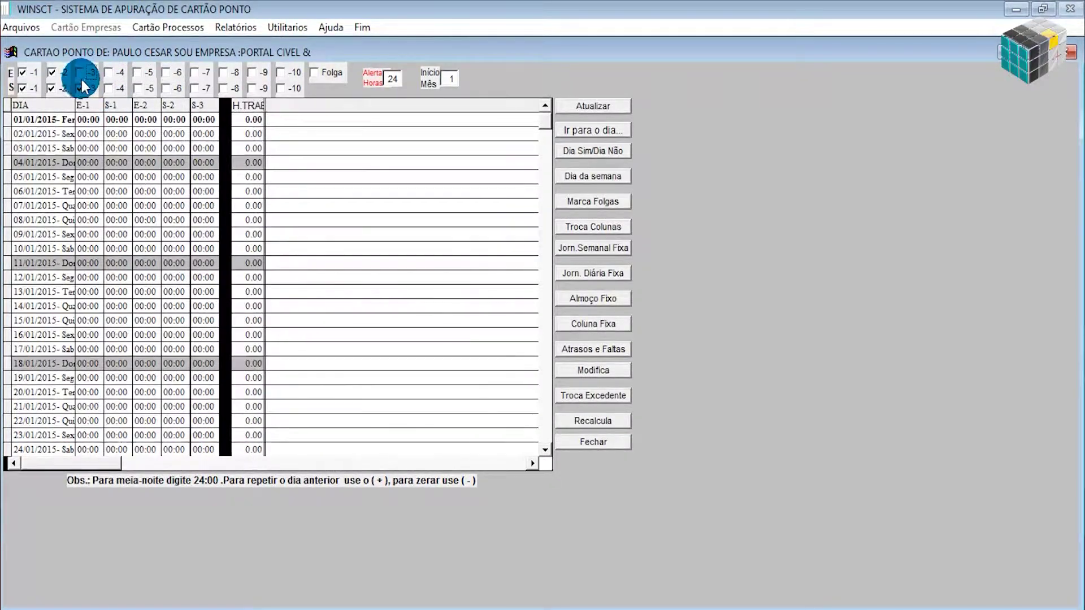
pyautogui.click(79, 88)
pyautogui.click(52, 73)
pyautogui.click(52, 88)
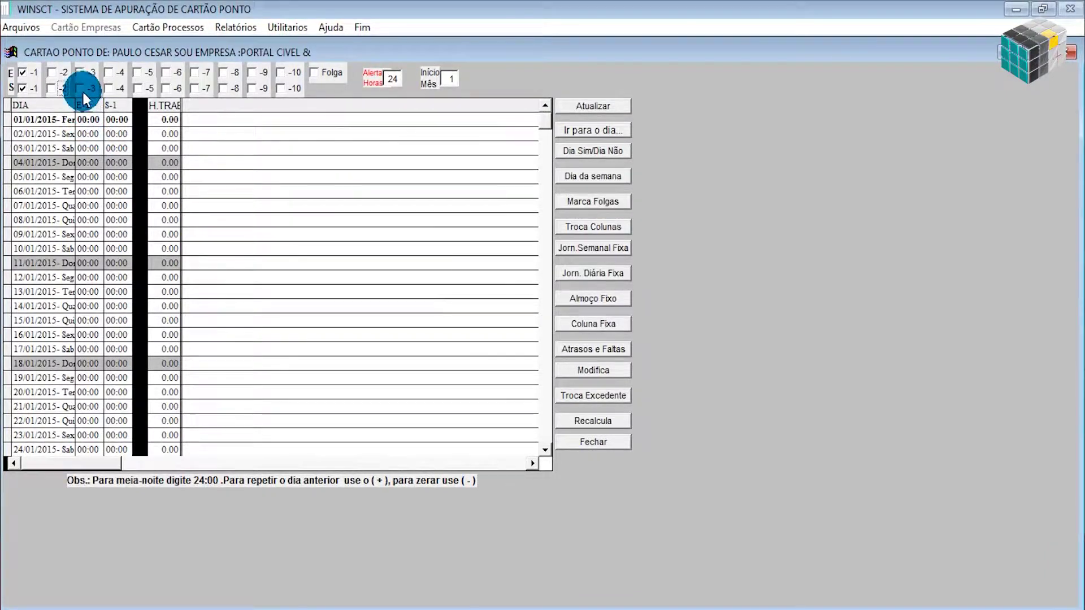
pyautogui.click(52, 72)
pyautogui.click(52, 89)
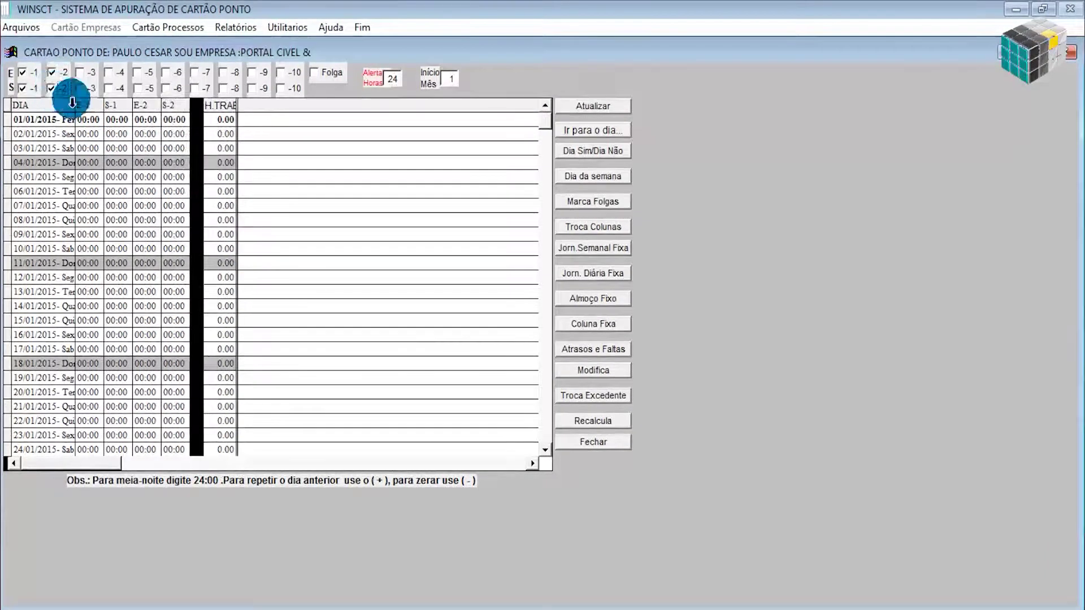
pyautogui.click(160, 135)
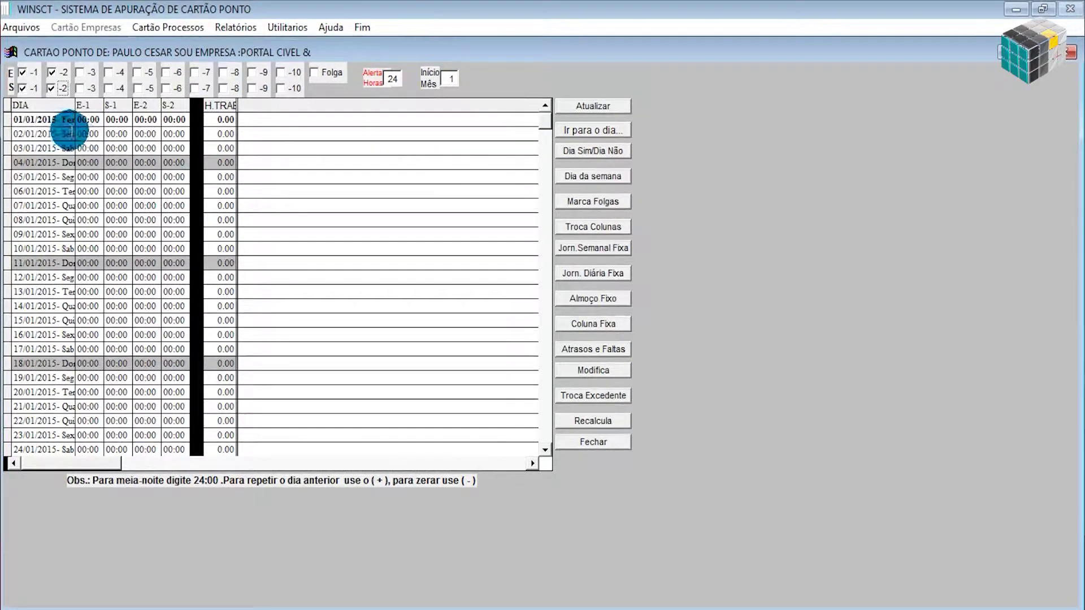
# Enter 02/01 punches 08:00, 12:32, 13:50 and 18:50.
pyautogui.click(78, 134)
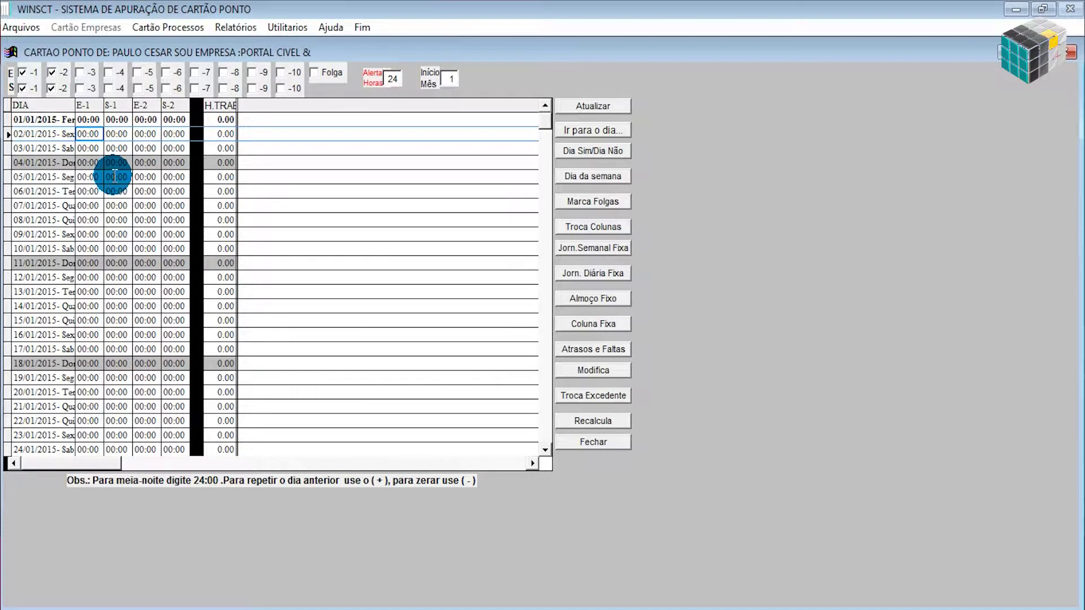
pyautogui.write('08:00')
pyautogui.press('Tab')
pyautogui.write('12:32')
pyautogui.press('Tab')
pyautogui.write('13:50')
pyautogui.press('Tab')
pyautogui.write('18:50')
pyautogui.press('Tab')
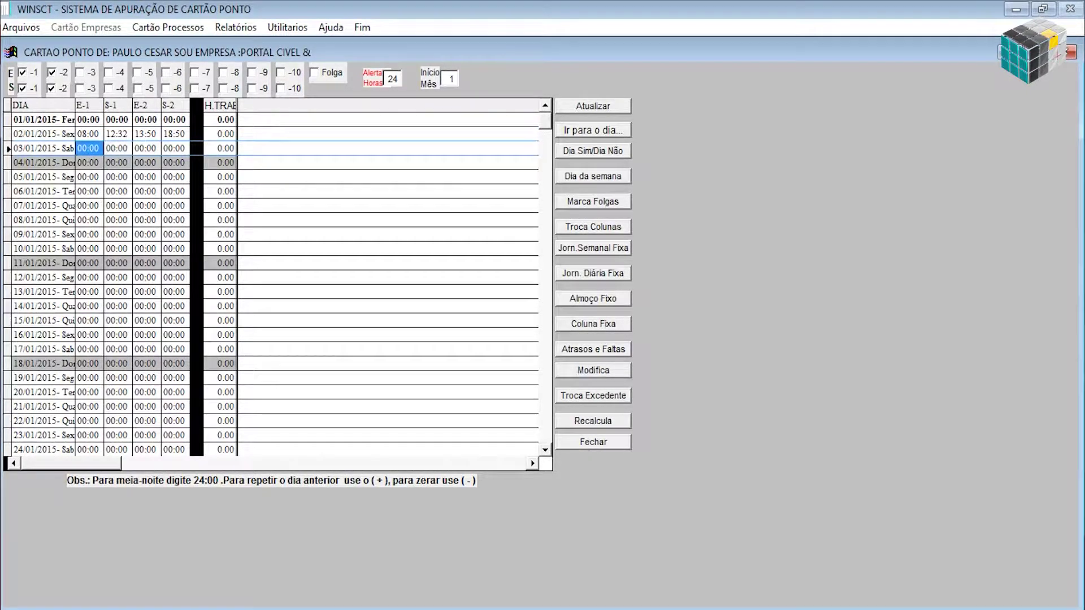
# Skip the weekend and enter 05/01 punches 08:00, 12:00, 13:00 and 18:00.
pyautogui.press('Down')
pyautogui.press('Down')
pyautogui.write('08:00')
pyautogui.press('Tab')
pyautogui.write('12:00')
pyautogui.press('Tab')
pyautogui.write('1300')
pyautogui.press('Tab')
pyautogui.write('1800')
pyautogui.press('Tab')
# Enter 06/01 as 08:00, 12:00 and an invalid 19:60, triggering 'Minuto superior a 59'.
pyautogui.write('08:00')
pyautogui.press('Tab')
pyautogui.write('1200')
pyautogui.press('Tab')
pyautogui.write('19:60')
pyautogui.press('Tab')
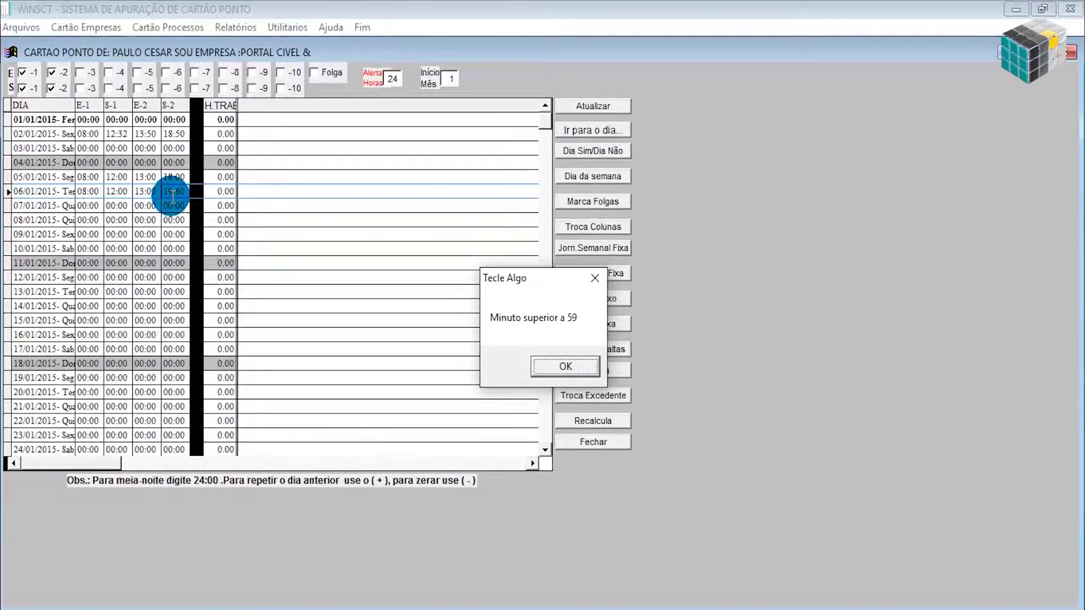
# Dismiss the minutes warning and correct 06/01's exit from 19:60 to 19:50.
pyautogui.click(566, 367)
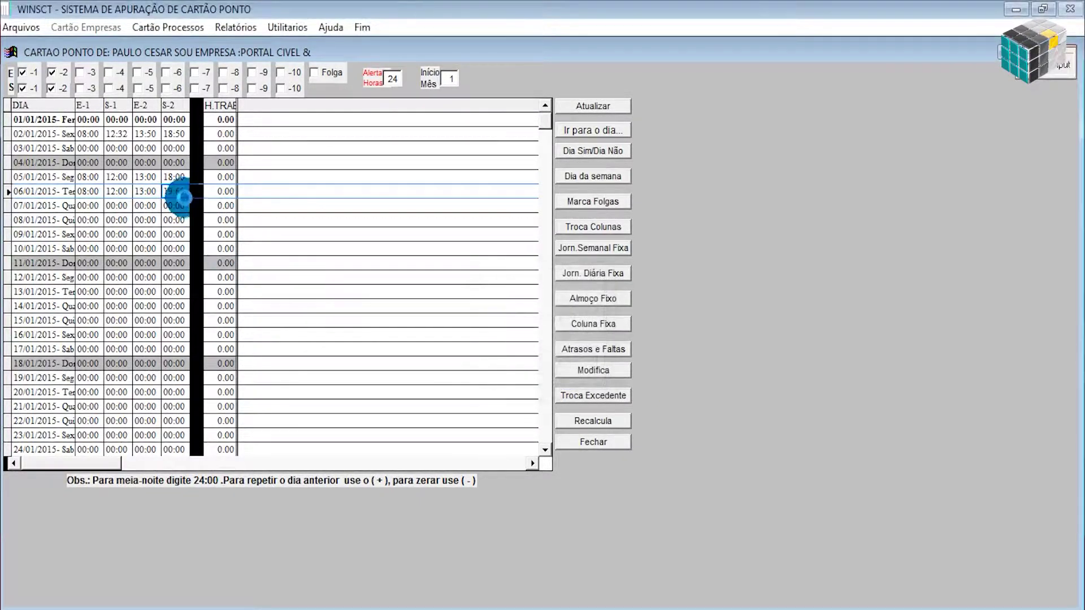
pyautogui.click(180, 192)
pyautogui.press('BackSpace')
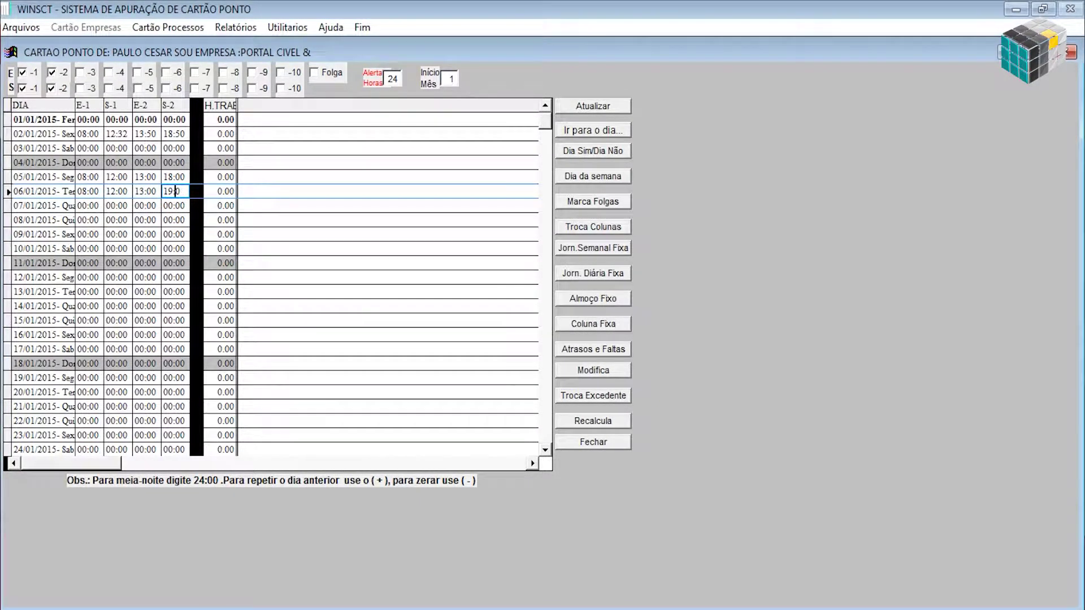
pyautogui.write('3')
pyautogui.press('Return')
# Try invalid hours 25:00 and 24:30 on 07/01, dismissing the 'Hora superior a 24' warning.
pyautogui.write('25:00')
pyautogui.click(219, 247)
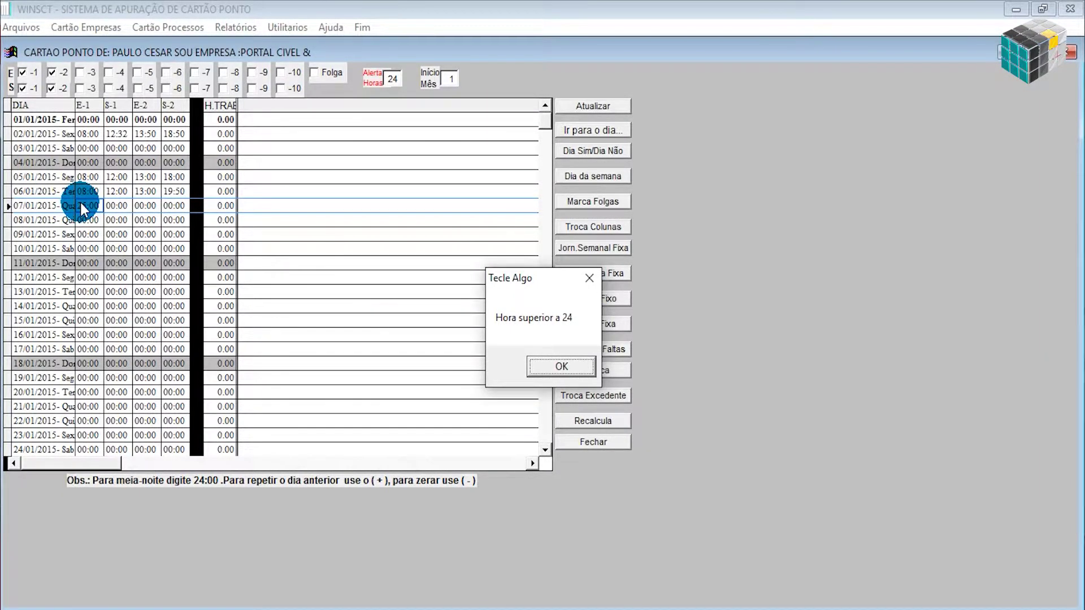
pyautogui.click(95, 207)
pyautogui.click(544, 365)
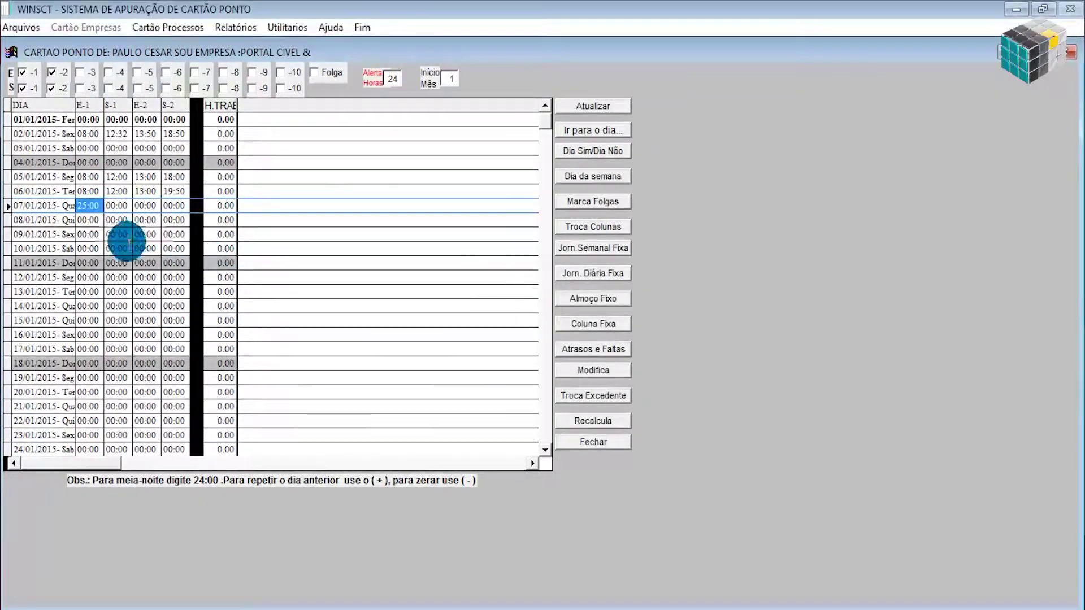
pyautogui.write('24:30')
pyautogui.press('Return')
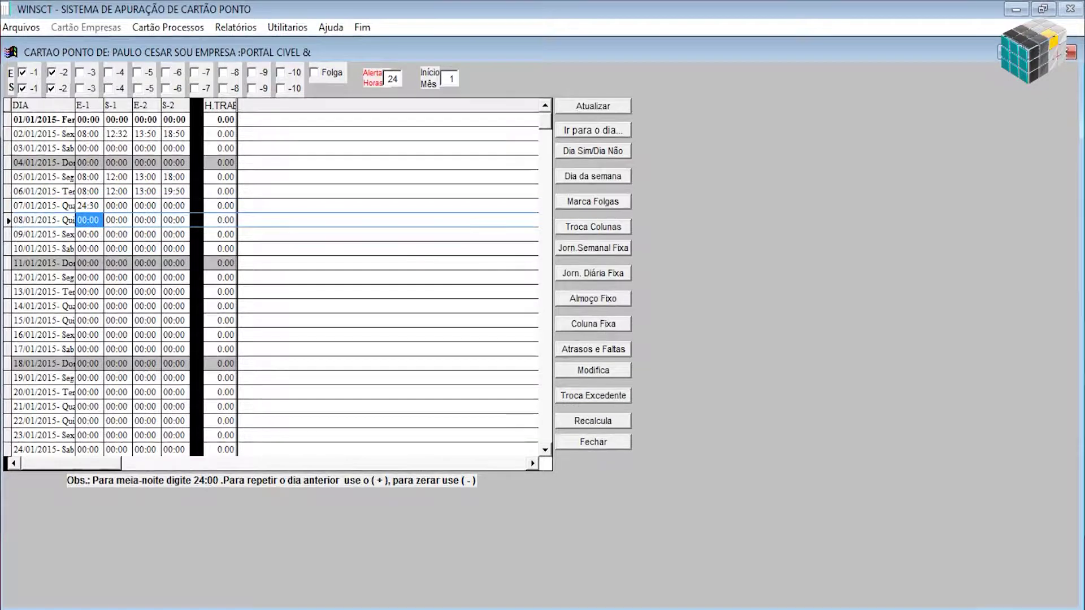
# Enter 07/01 punches 08:00, 12:00, 13:00 and 24:00.
pyautogui.click(88, 206)
pyautogui.write('0800')
pyautogui.press('Tab')
pyautogui.write('12:00')
pyautogui.press('Tab')
pyautogui.write('1300')
pyautogui.press('Tab')
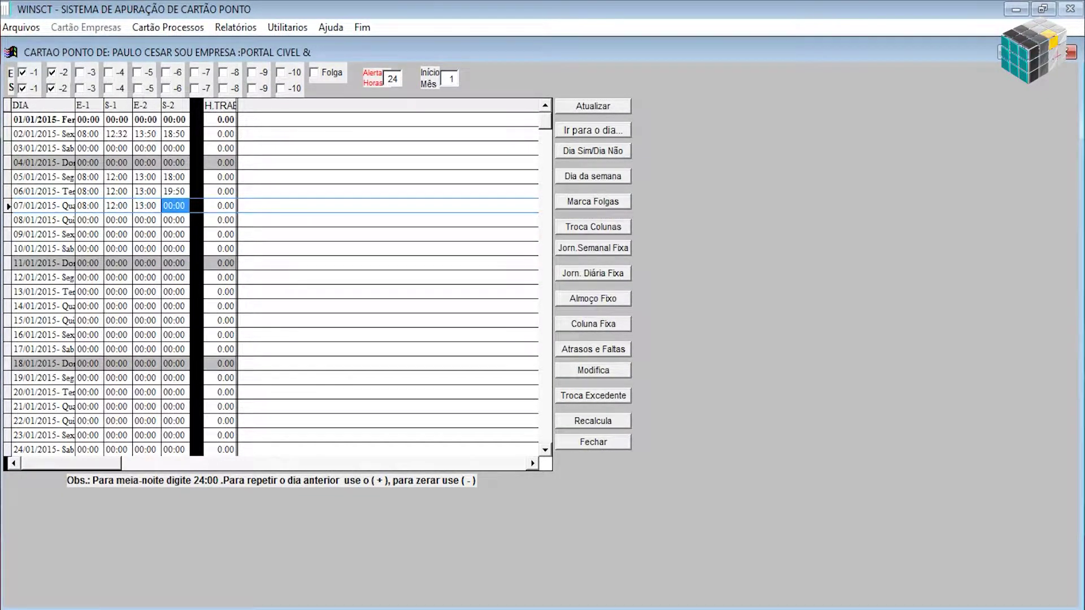
pyautogui.write('24:00')
pyautogui.press('Tab')
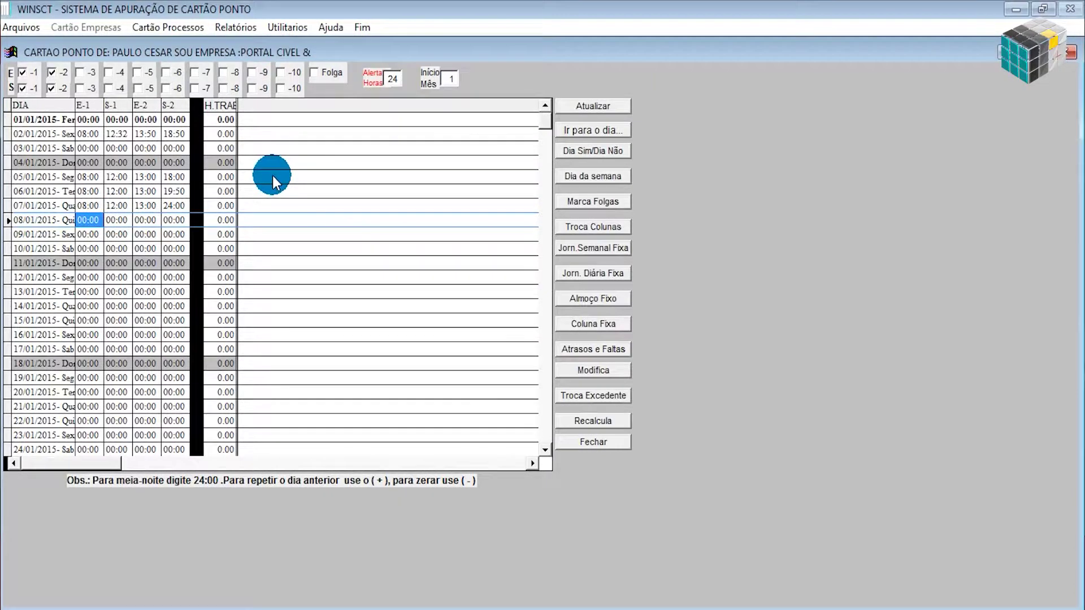
# Enter 08/01 as 08:00, 09:00, 12:00, 14:00 and recalculate, giving 3.00 hours.
pyautogui.write('08:00')
pyautogui.press('Return')
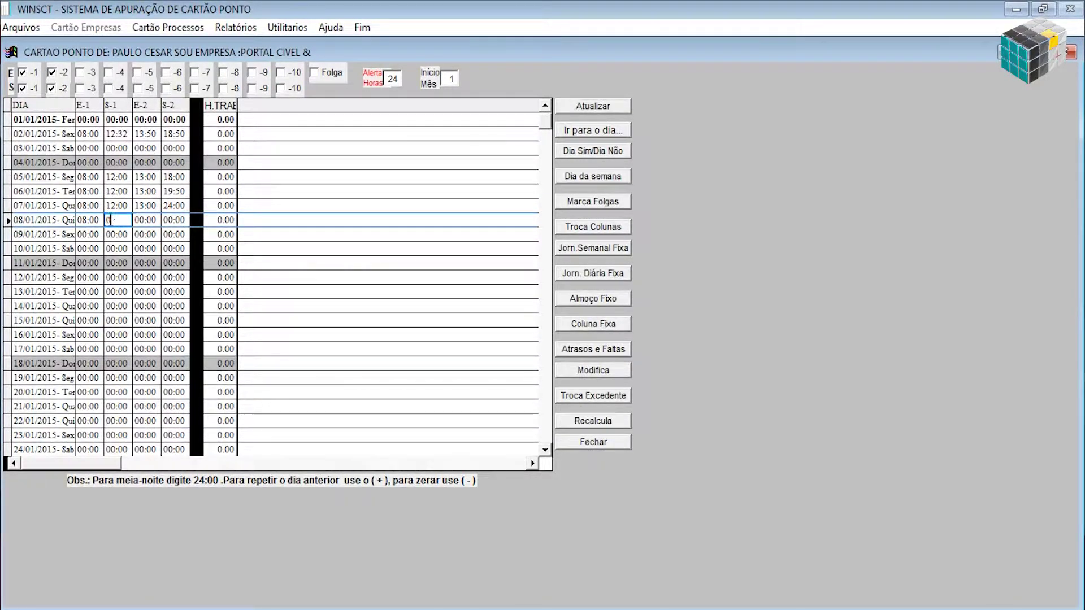
pyautogui.write('09:00')
pyautogui.press('Return')
pyautogui.write('12:00')
pyautogui.press('Return')
pyautogui.write('14:00')
pyautogui.press('Return')
pyautogui.press('Up')
pyautogui.click(612, 426)
pyautogui.click(615, 422)
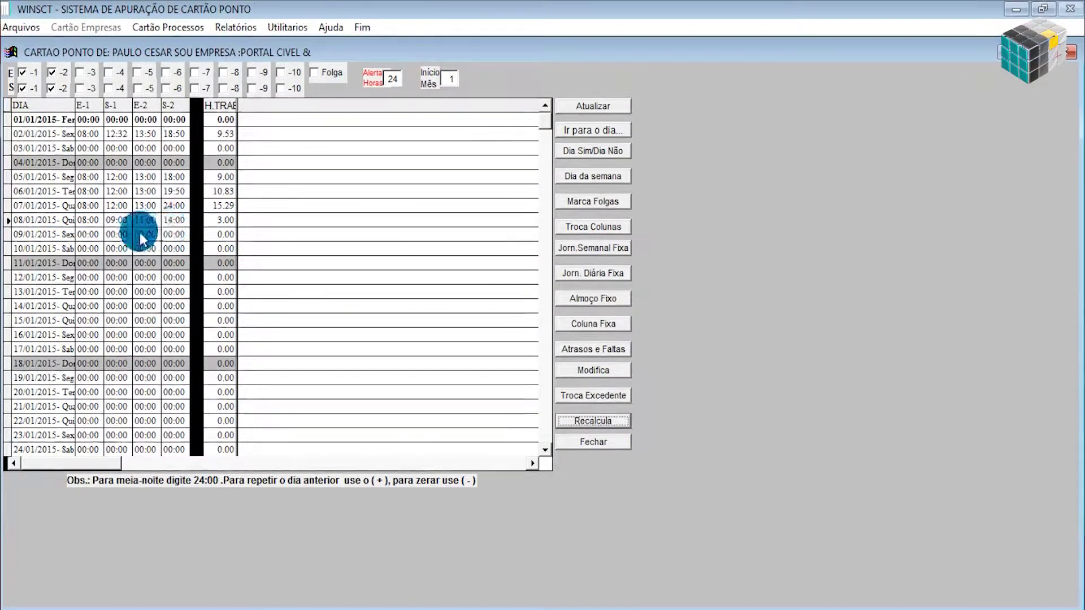
# Enter 09/01 out of order as 08:00, 07:00, 13:00, 12:00 and recalculate, flagged red.
pyautogui.click(88, 234)
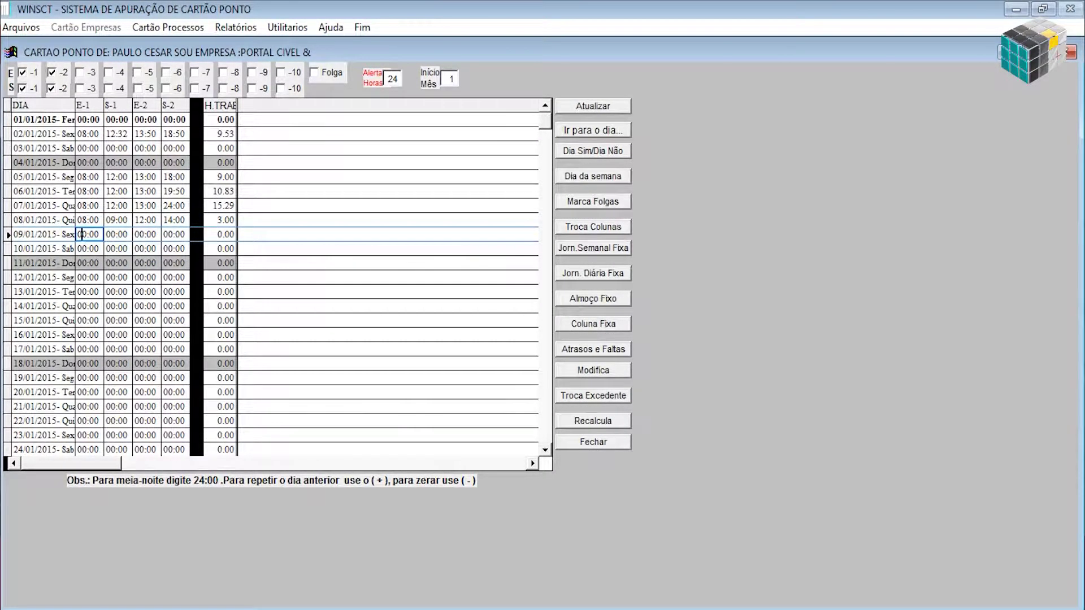
pyautogui.press('Return')
pyautogui.write('0700')
pyautogui.press('Return')
pyautogui.write('13:00')
pyautogui.press('Return')
pyautogui.write('12:00')
pyautogui.press('Return')
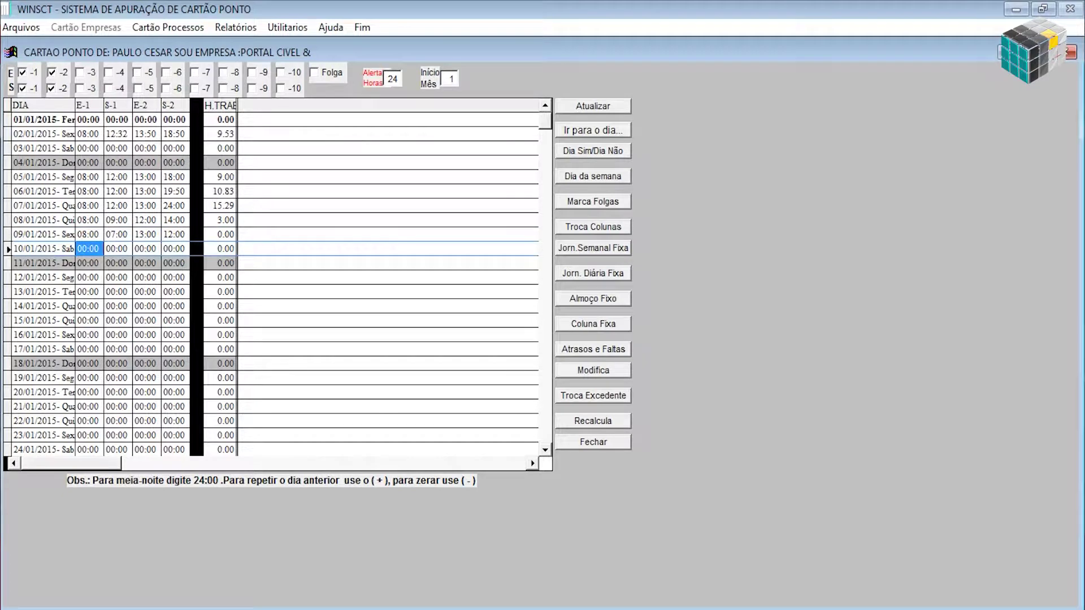
pyautogui.click(612, 422)
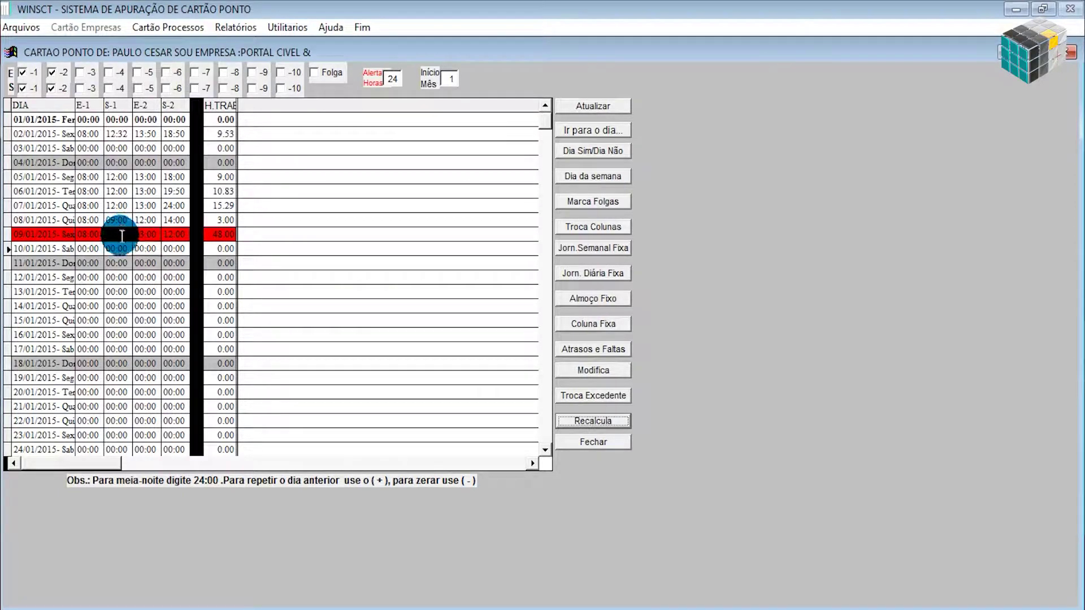
pyautogui.click(222, 233)
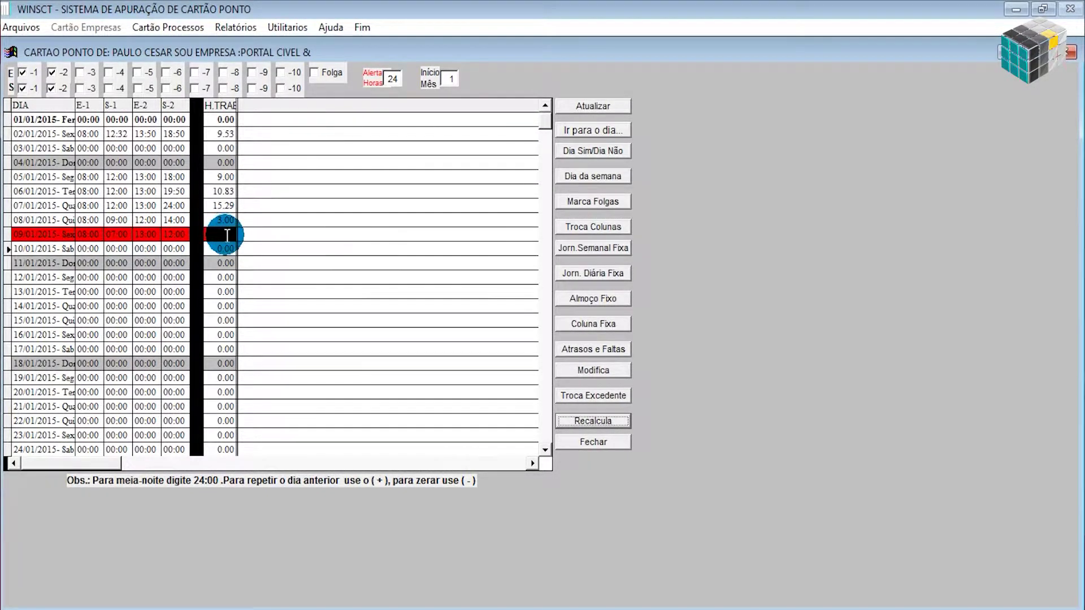
pyautogui.click(413, 112)
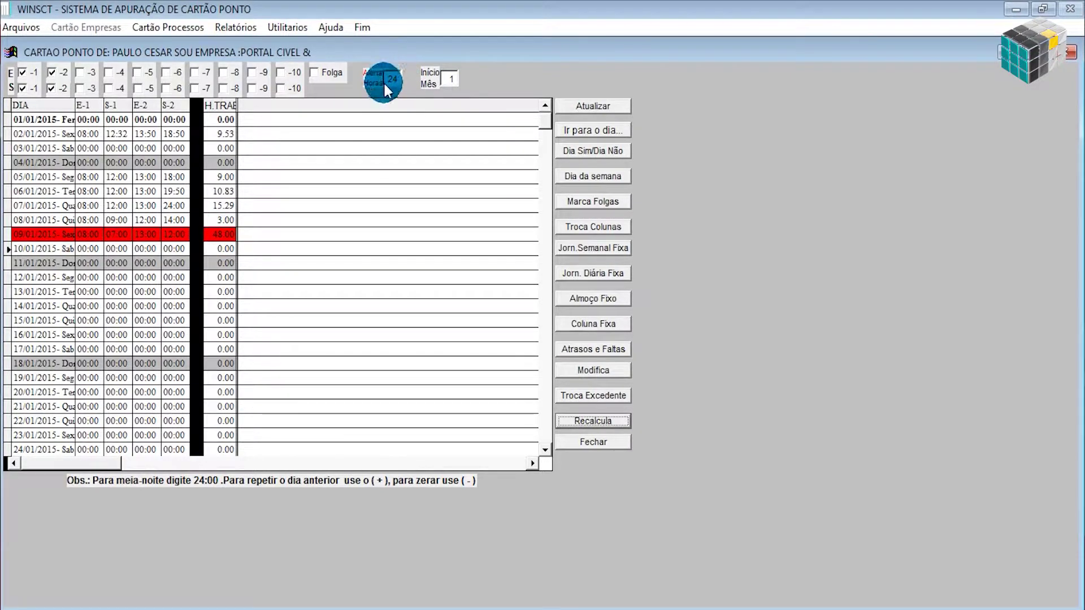
pyautogui.click(389, 112)
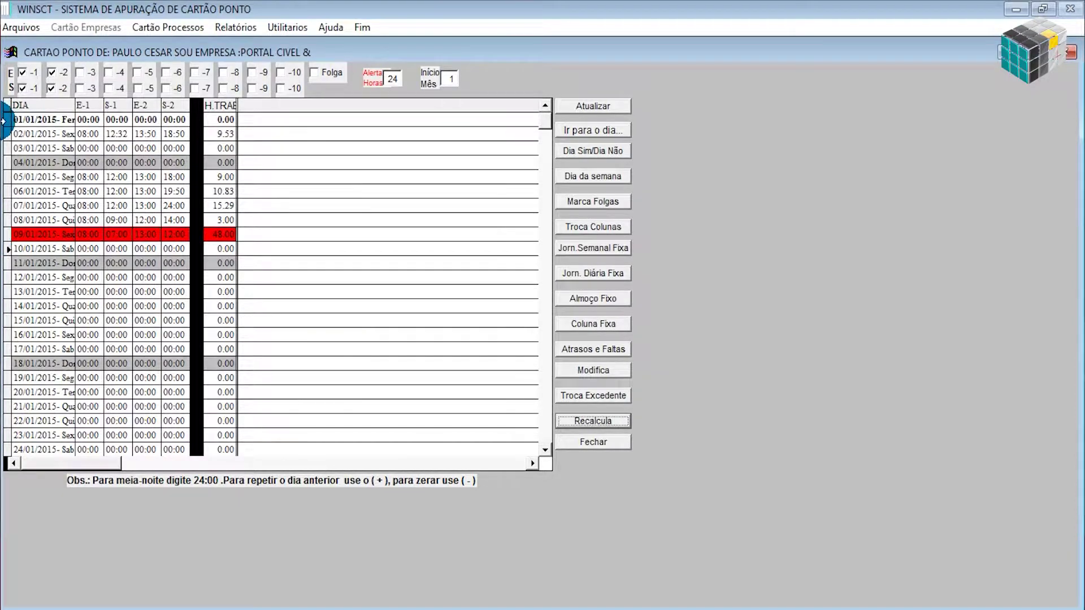
# Toggle the E/S -1 and -2 column checkboxes off and back on, then enable E -3 and S -3.
pyautogui.click(25, 80)
pyautogui.click(24, 75)
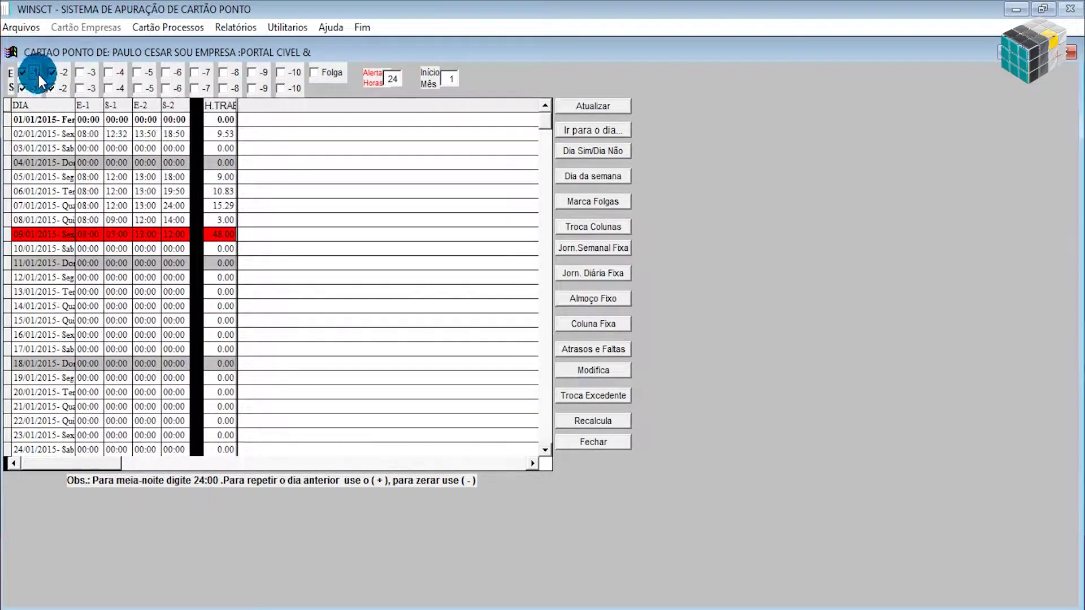
pyautogui.click(53, 73)
pyautogui.click(52, 87)
pyautogui.click(51, 73)
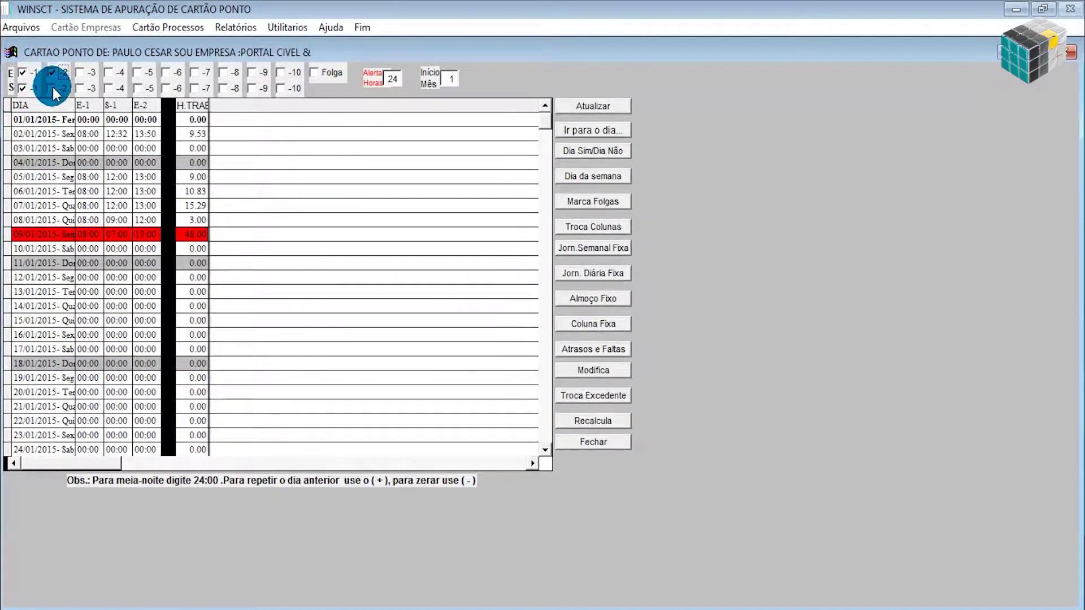
pyautogui.click(53, 87)
pyautogui.click(78, 74)
pyautogui.click(79, 88)
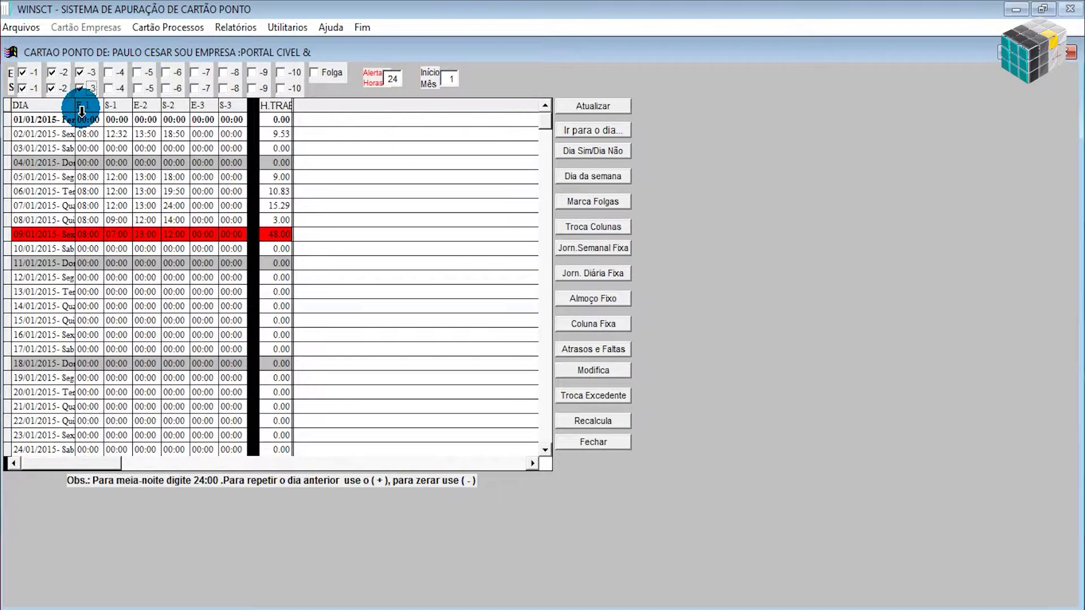
# Review the day rows from 02/01/2015 through 06/01 in the widened grid.
pyautogui.click(89, 136)
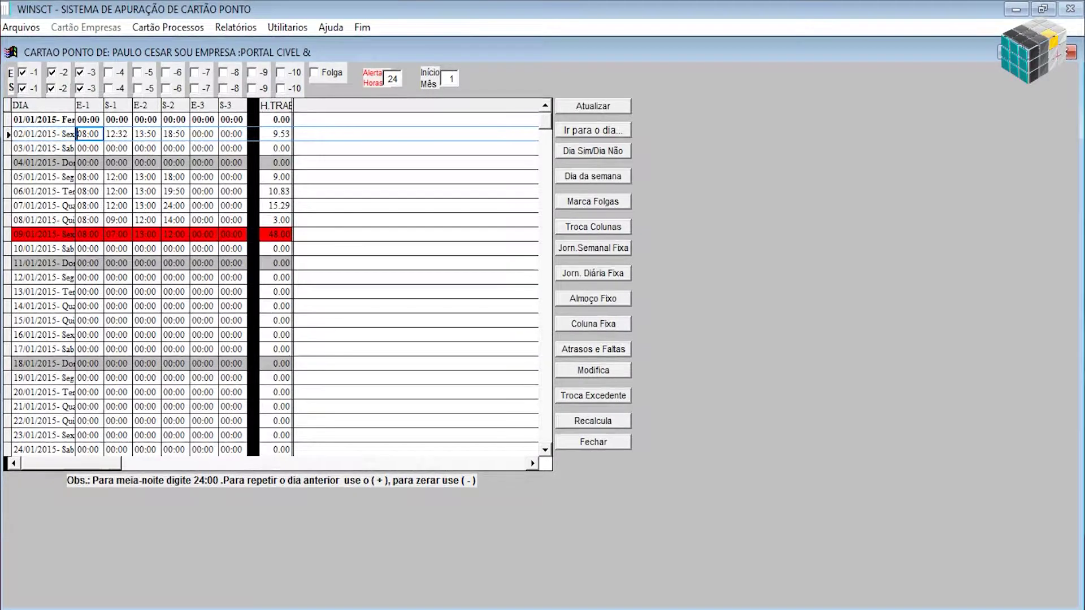
pyautogui.press('Down')
pyautogui.press('Down')
pyautogui.press('Down')
pyautogui.press('Down')
pyautogui.press('Down')
pyautogui.press('Down')
pyautogui.press('Down')
pyautogui.press('Down')
pyautogui.press('Down')
pyautogui.press('Down')
pyautogui.press('Down')
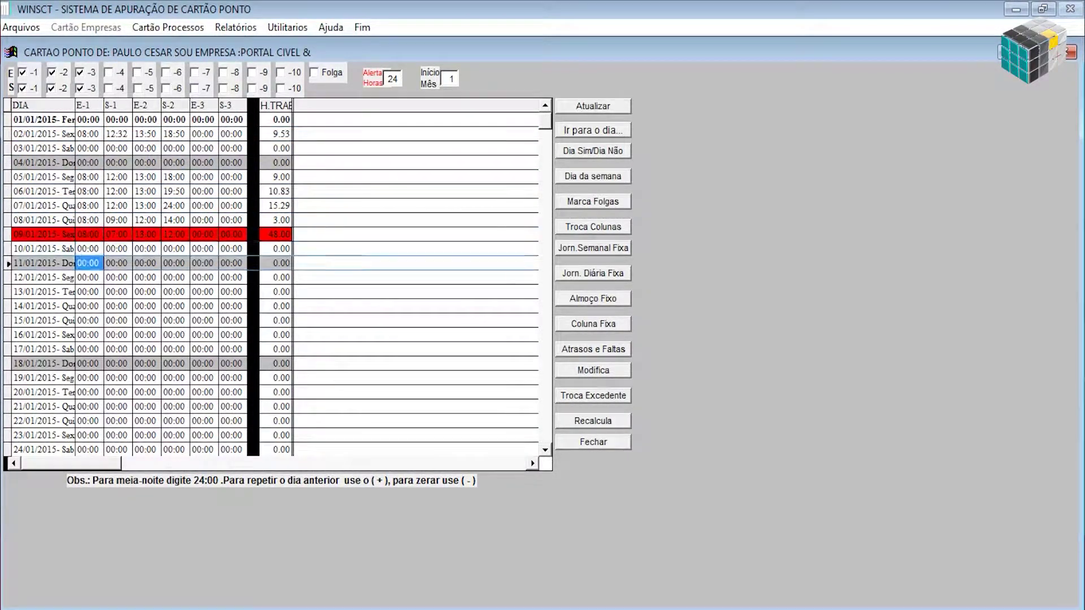
pyautogui.press('Up')
pyautogui.press('Up')
pyautogui.press('Up')
pyautogui.press('Up')
pyautogui.press('Up')
pyautogui.press('Up')
pyautogui.press('Up')
pyautogui.press('Up')
pyautogui.press('Up')
pyautogui.press('Up')
pyautogui.press('Up')
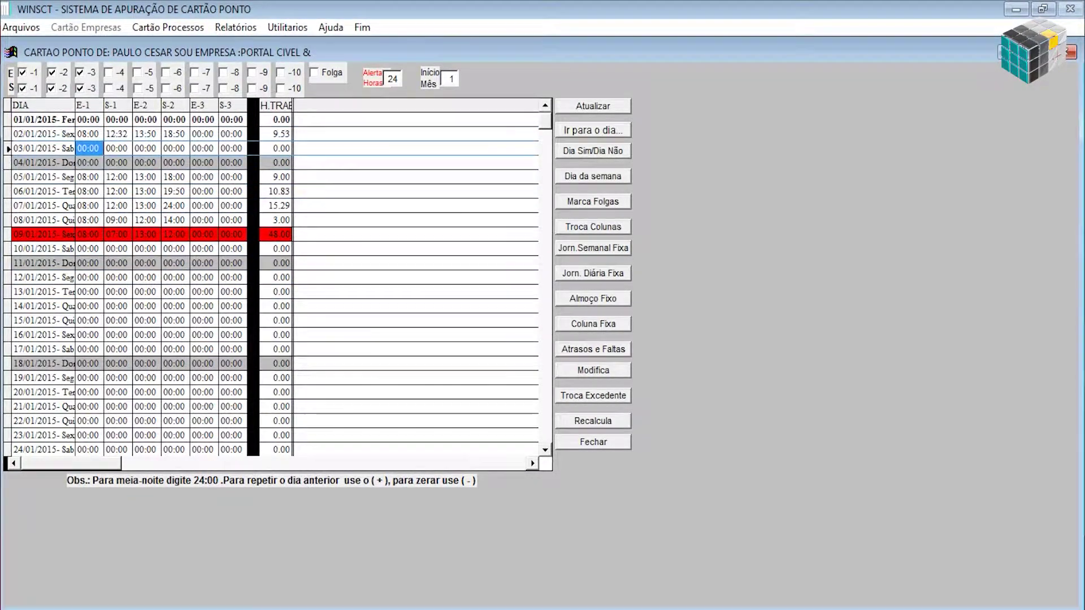